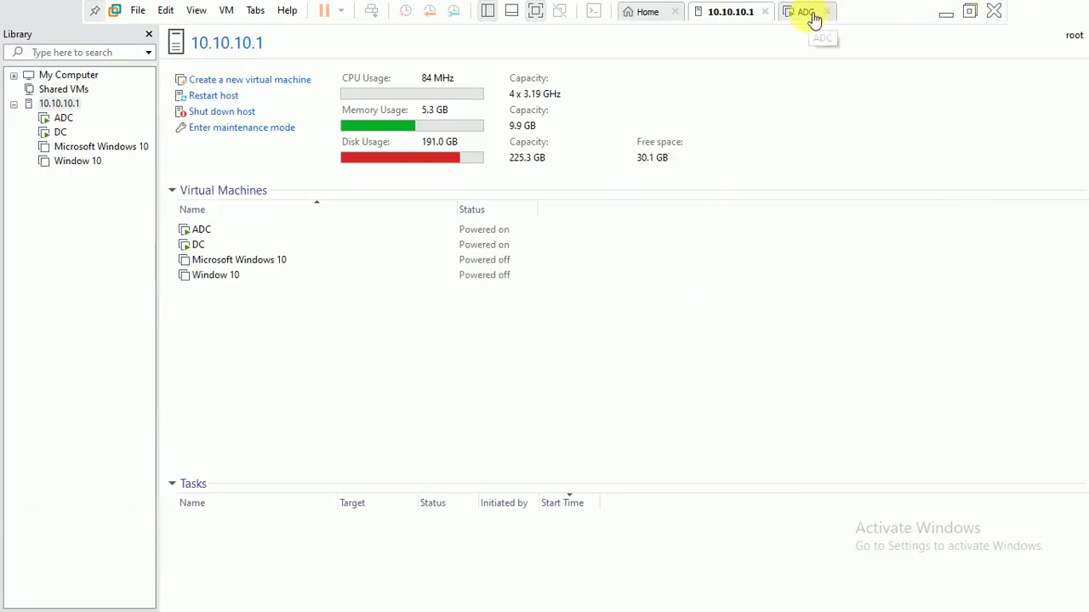
- Open the ADC and DC virtual machine consoles from the 10.10.10.1 host and close the host's page
left_click(68, 117)
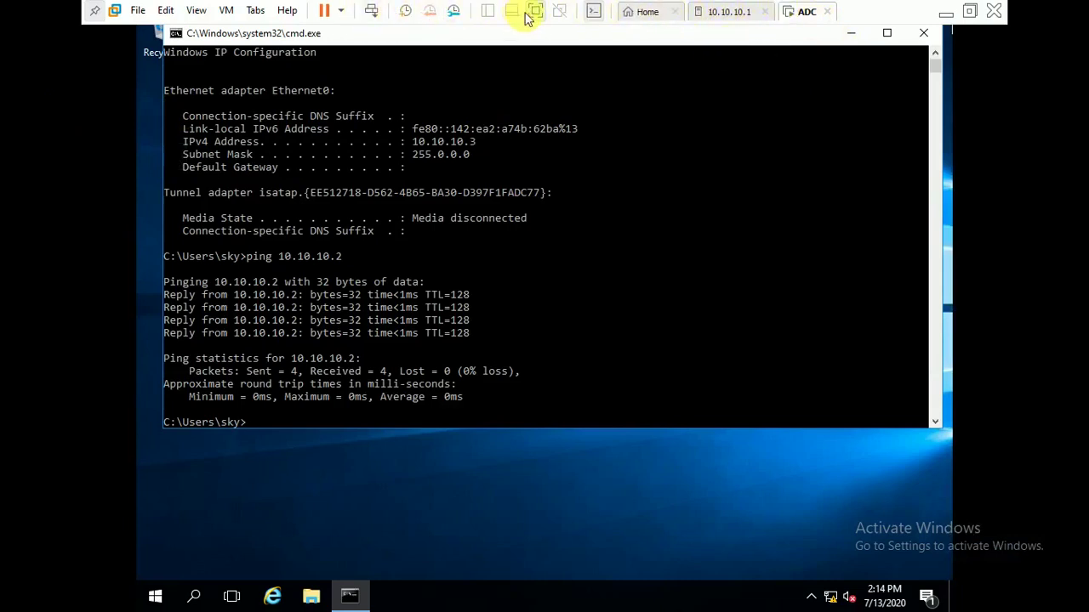
left_click(715, 21)
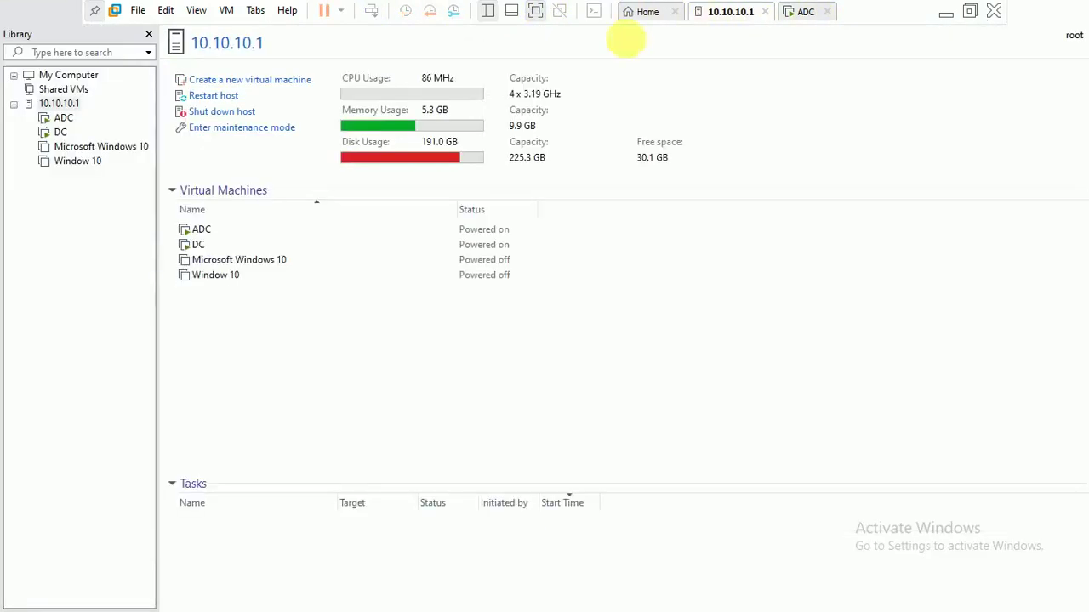
double_click(61, 133)
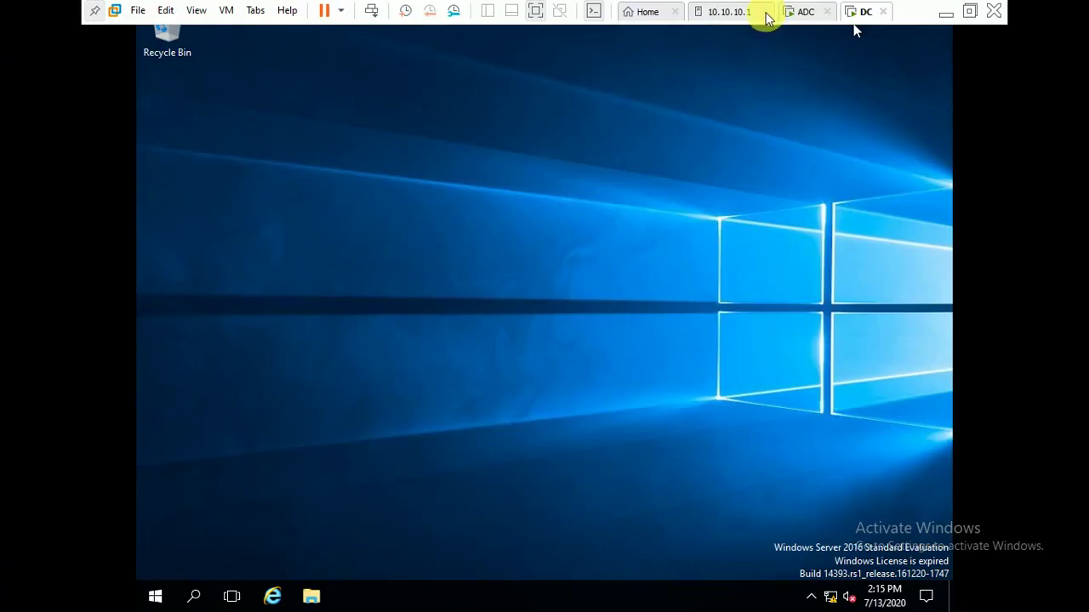
left_click(766, 12)
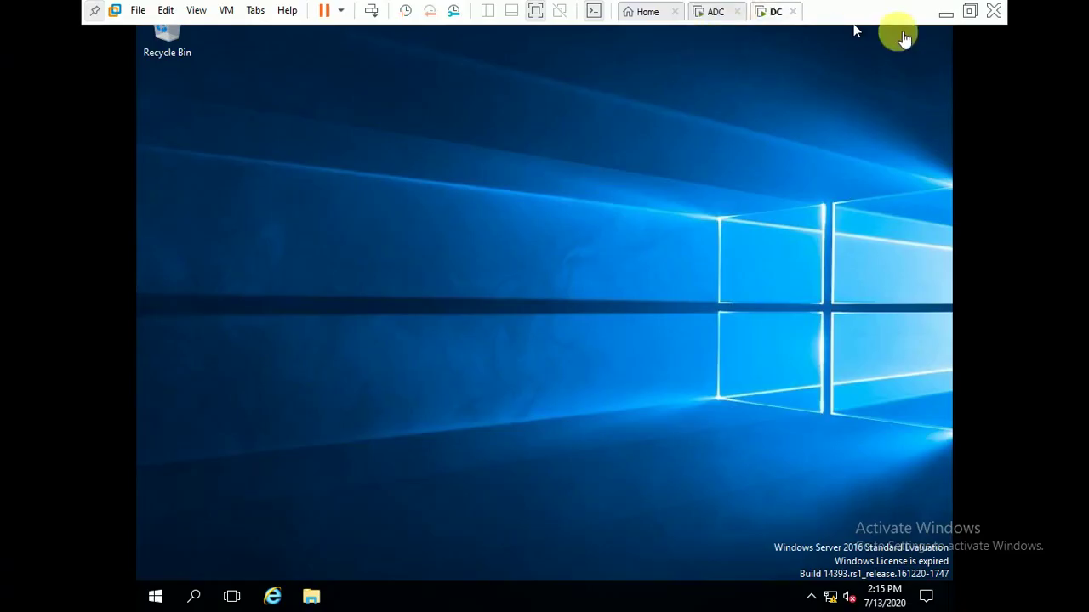
left_click(716, 17)
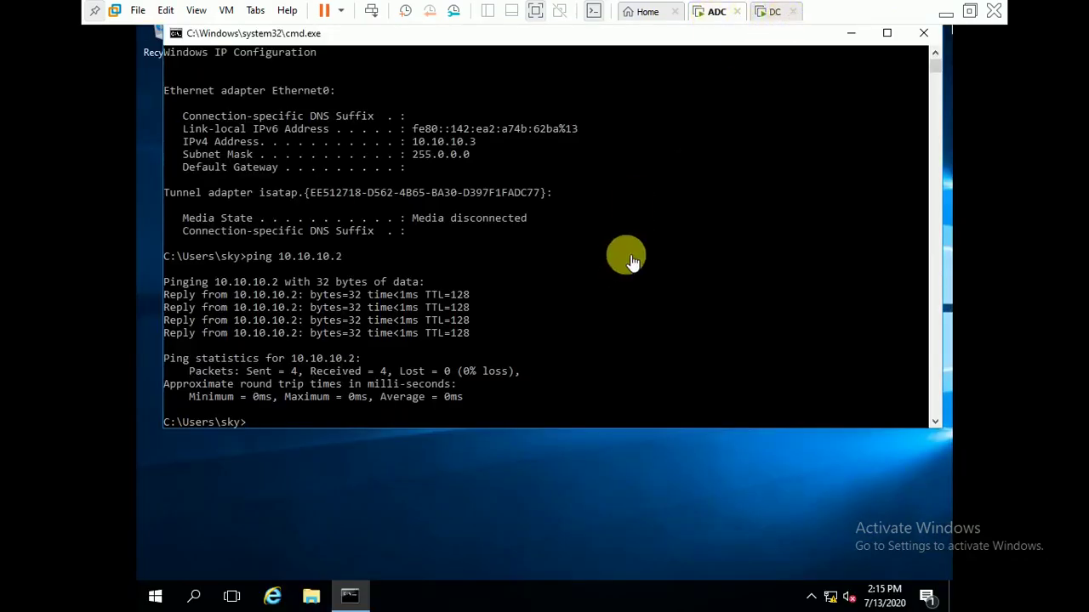
- Open a command prompt on the DC machine and run ipconfig and hostname to check its network settings and name
left_click(774, 12)
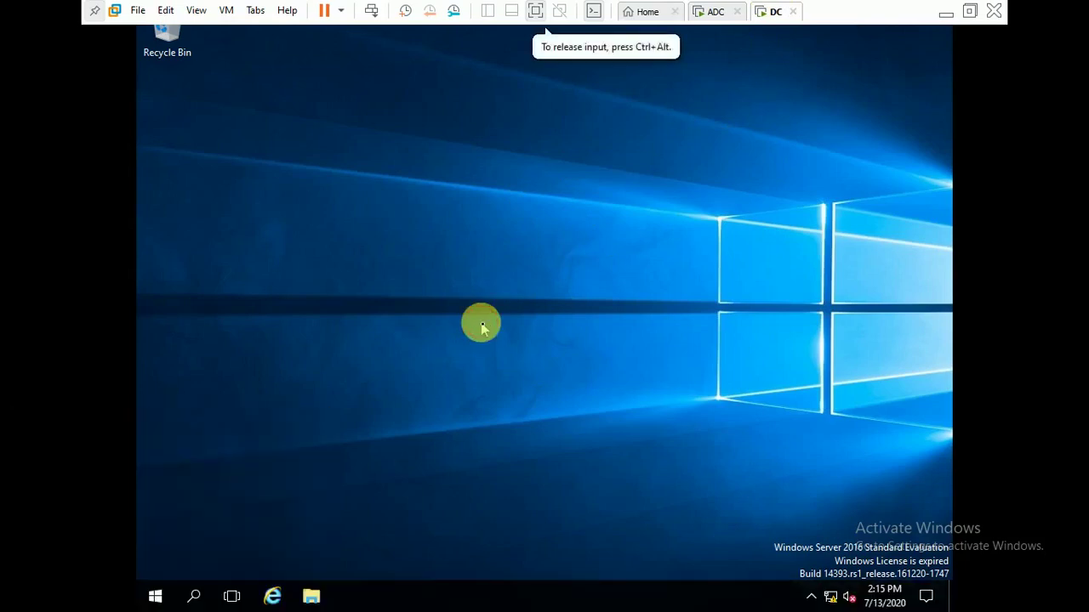
key("super+r")
key("Return")
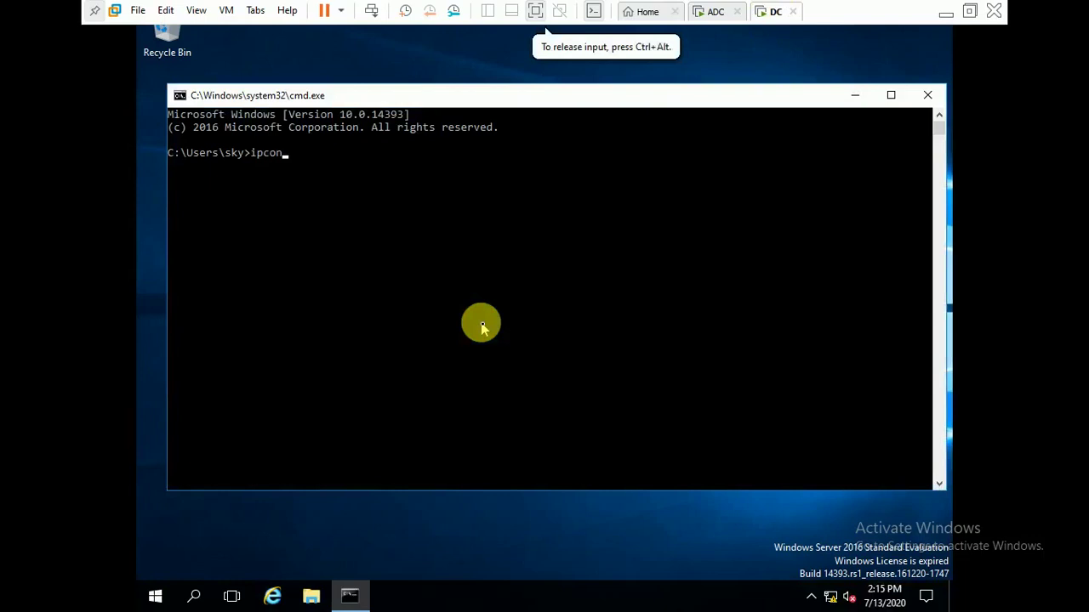
type("ipconfig")
key("Return")
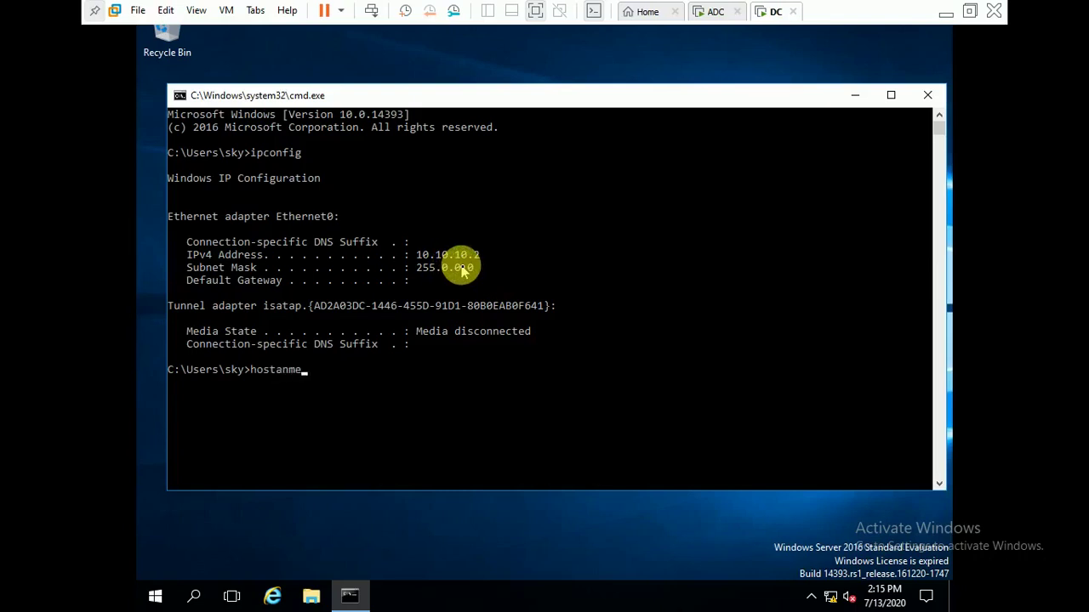
type("hostanme")
key("Return")
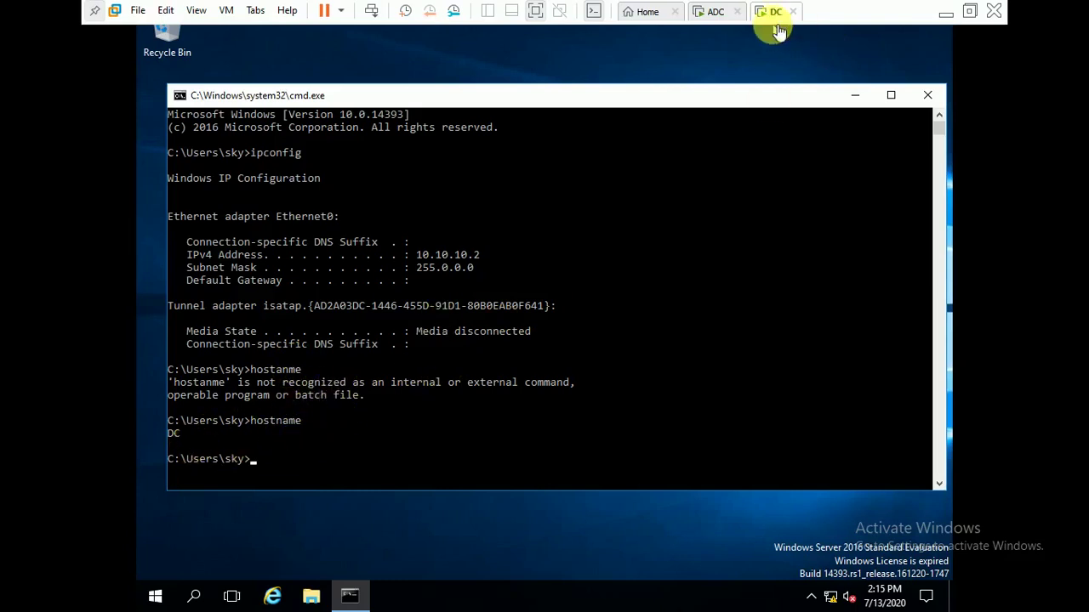
- Examine the earlier ipconfig output and the ping to 10.10.10.2 in the ADC machine's command prompt
left_click(718, 12)
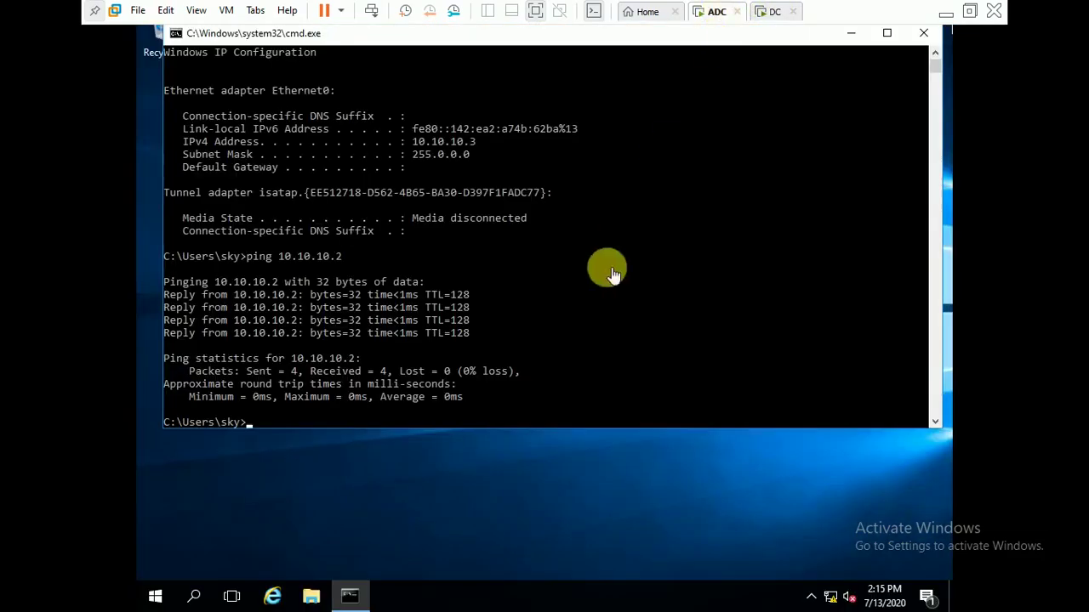
left_click(864, 246)
left_click(829, 253)
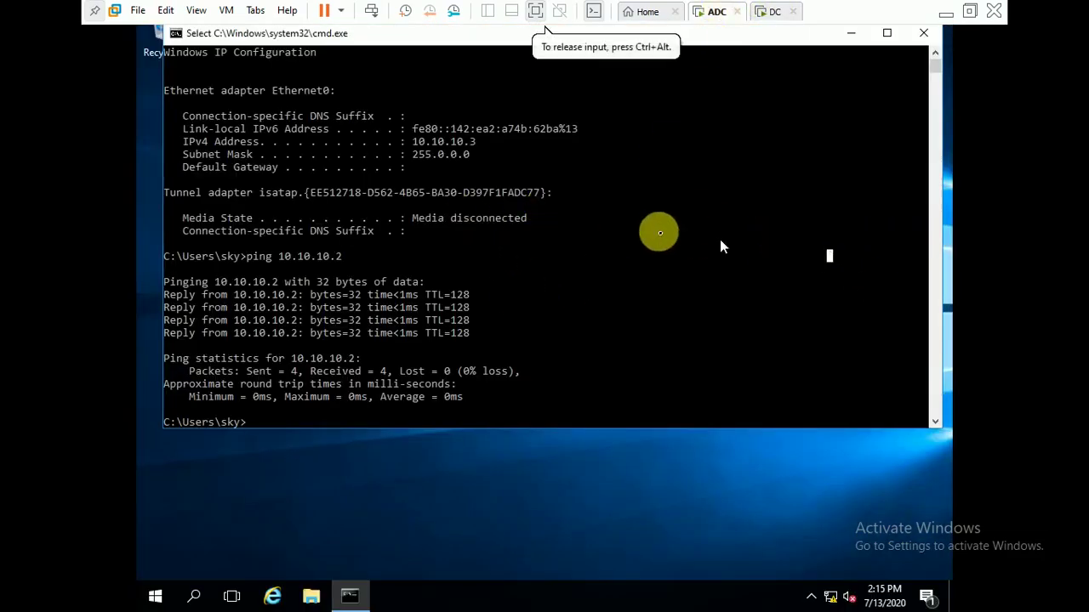
left_click(934, 61)
left_click(935, 61)
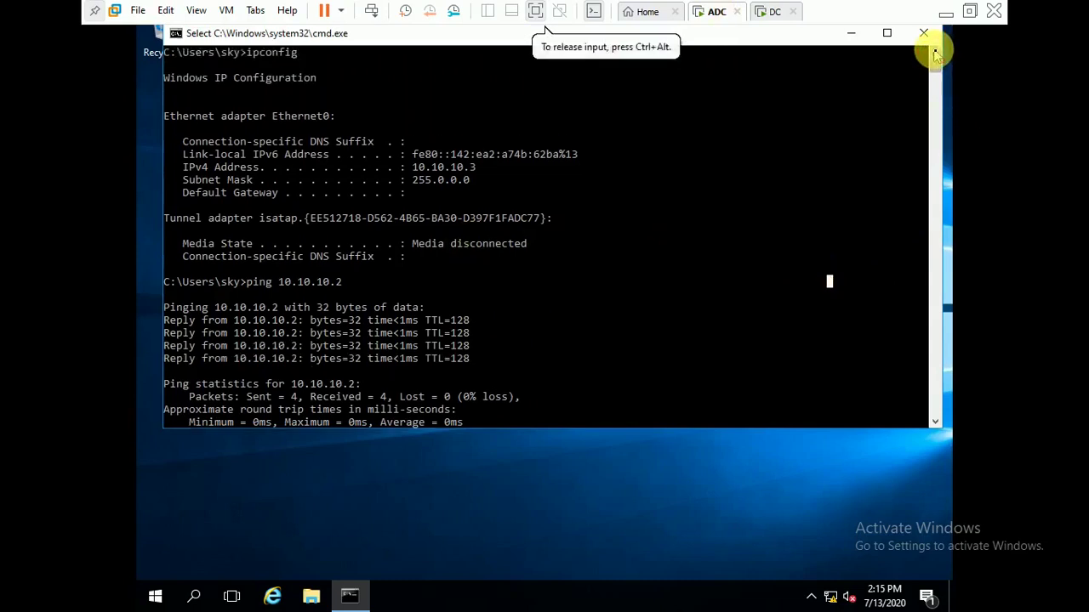
left_click(934, 59)
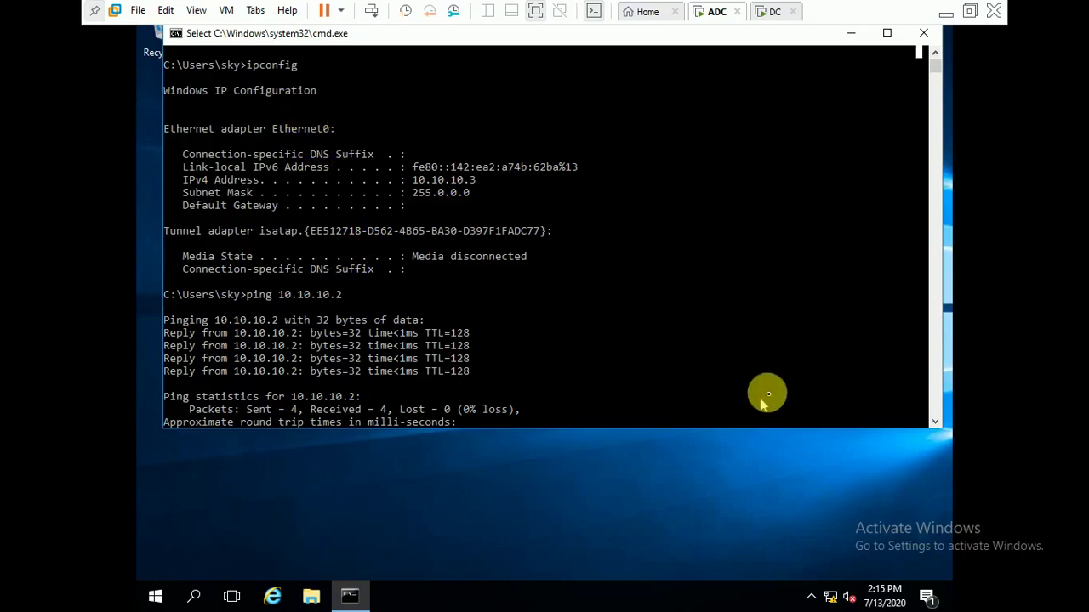
left_click(935, 421)
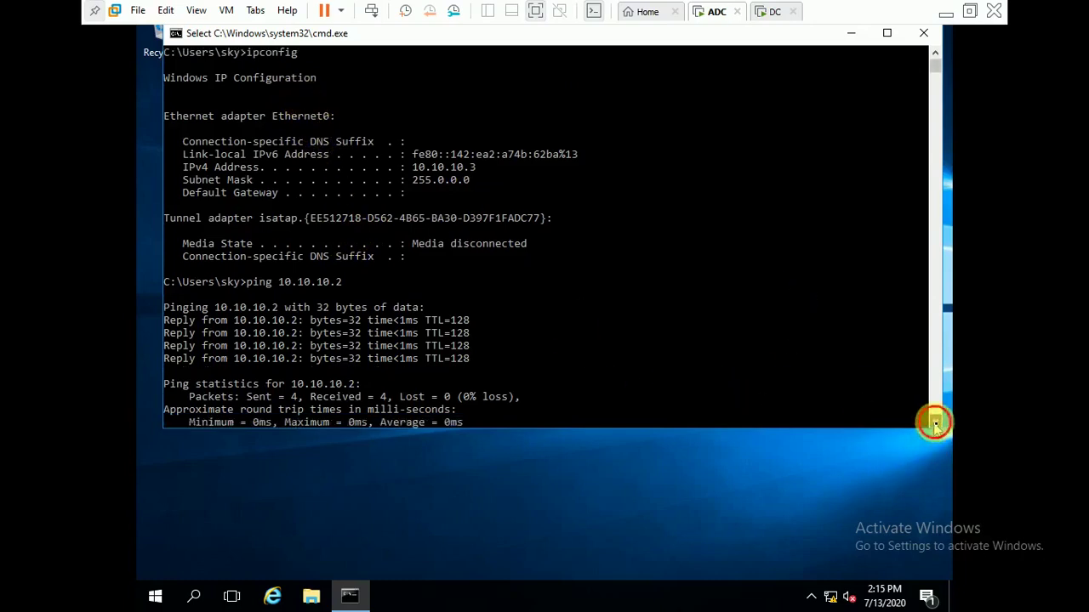
left_click(935, 421)
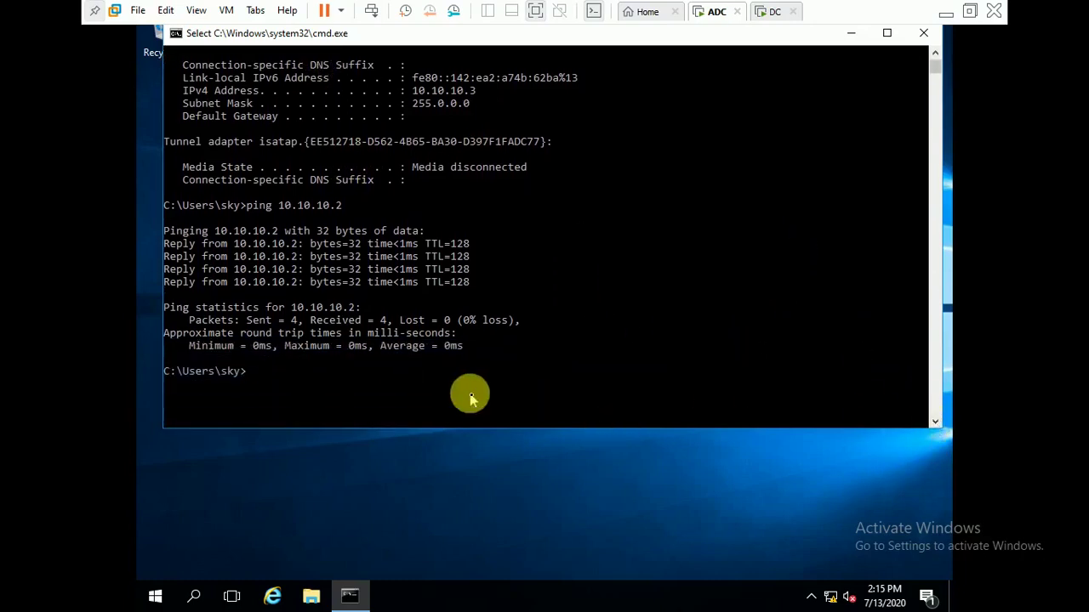
- Clear the ADC machine's command prompt and run hostname and ipconfig to check its name and IP configuration
type("cls")
key("Return")
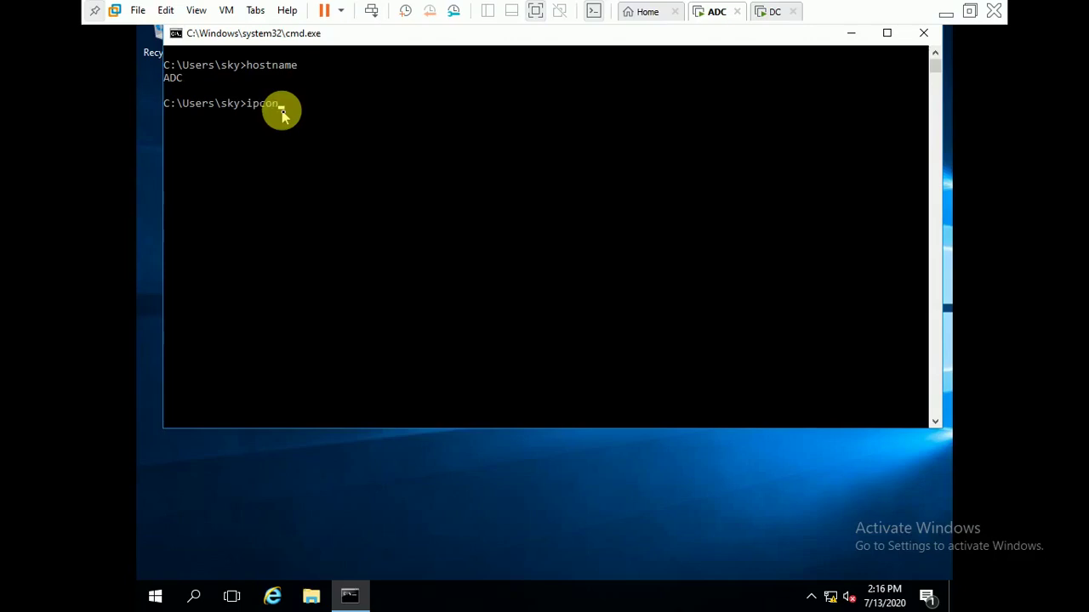
type("g")
key("Return")
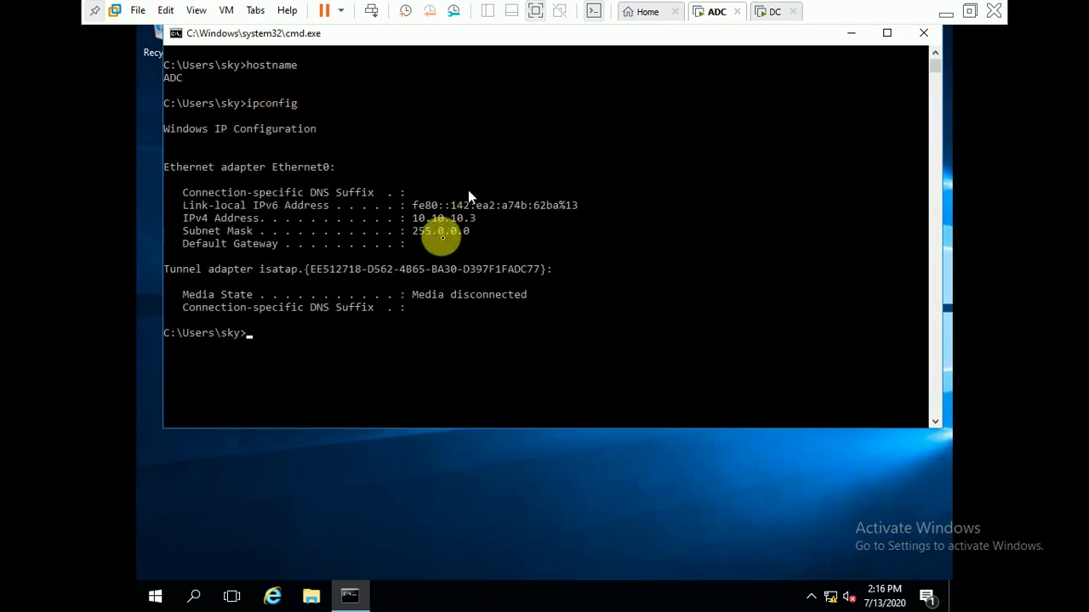
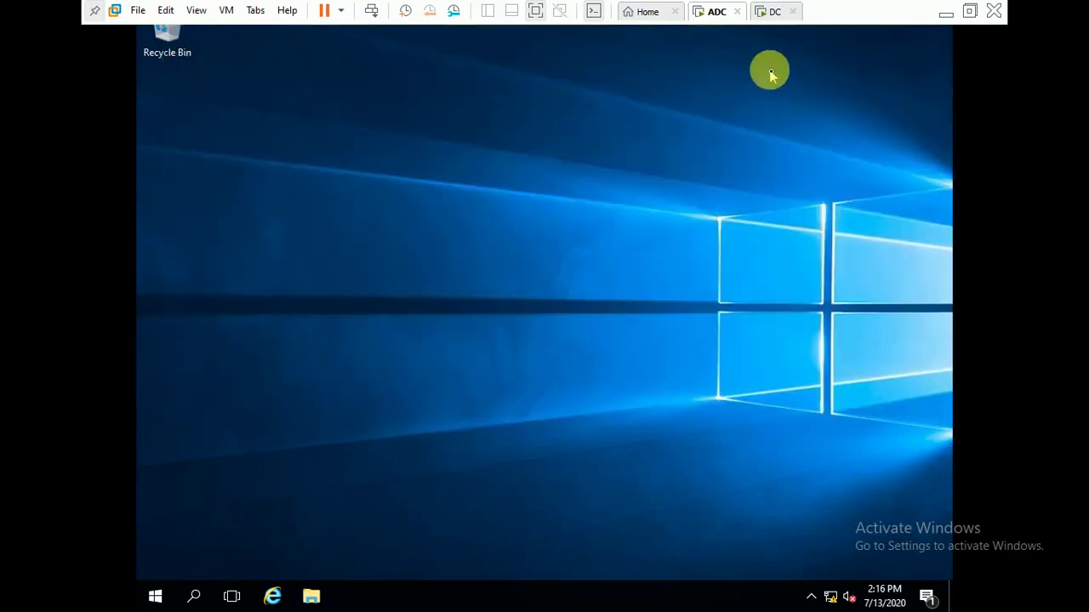
- Return to the DC machine and close its command prompt window
left_click(774, 13)
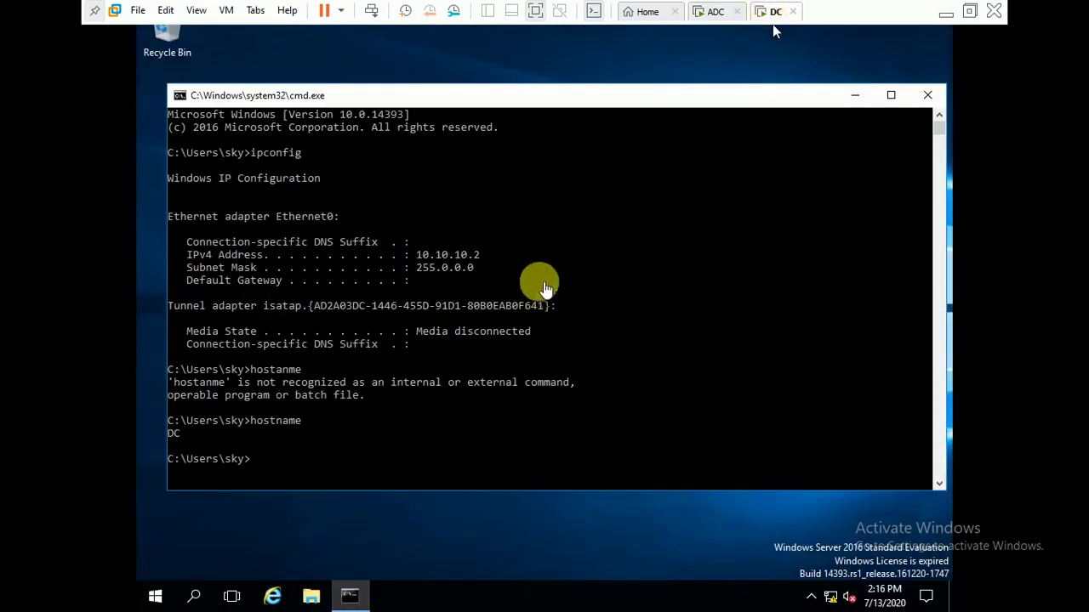
left_click(772, 30)
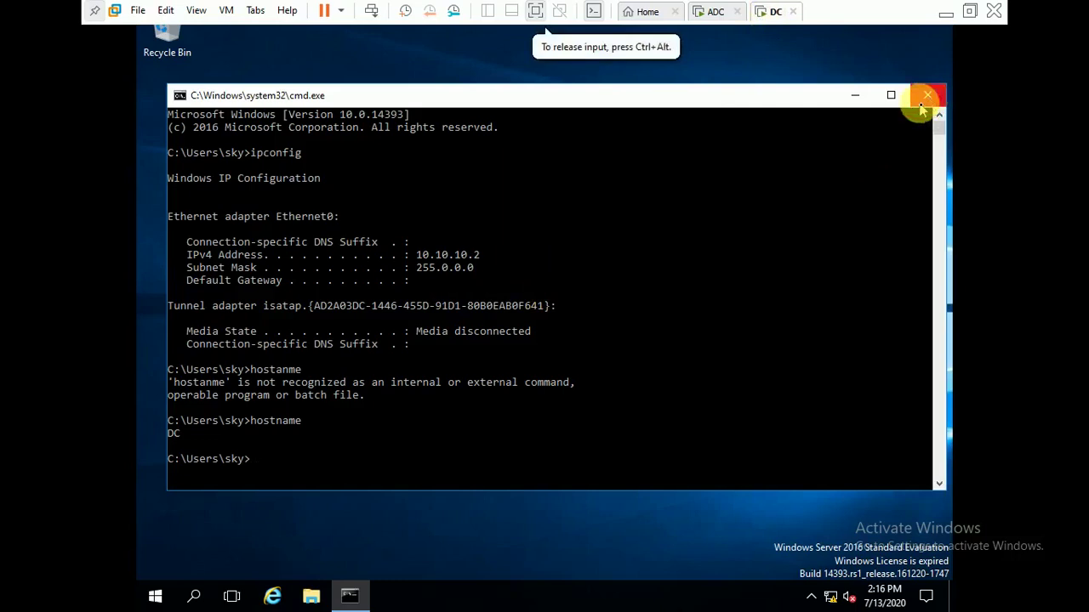
left_click(924, 99)
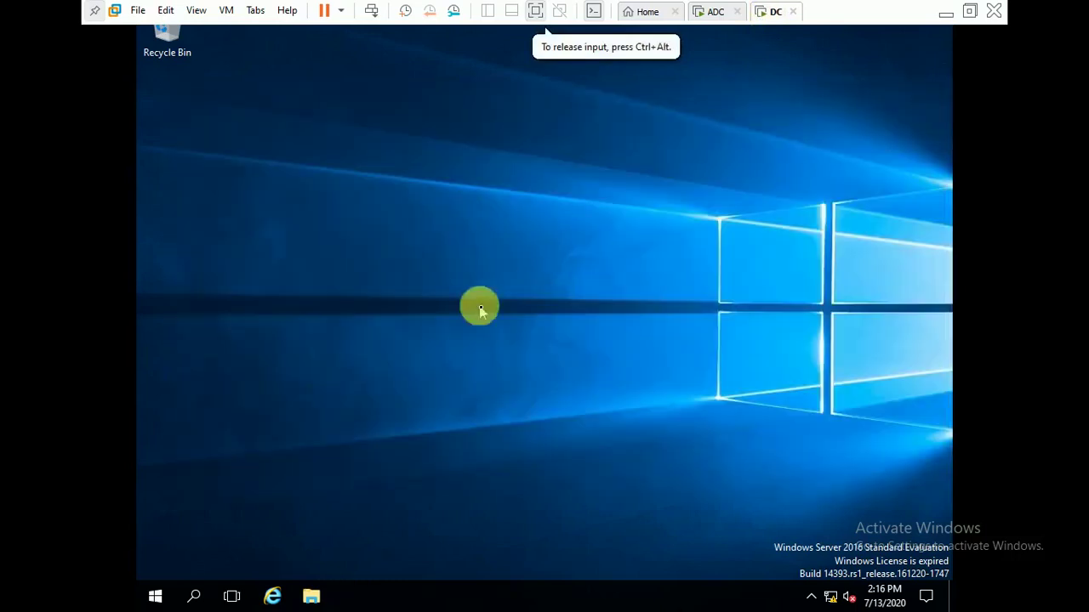
- Launch Group Policy Management from Server Manager on the DC machine and close the Server Manager window
left_click(155, 599)
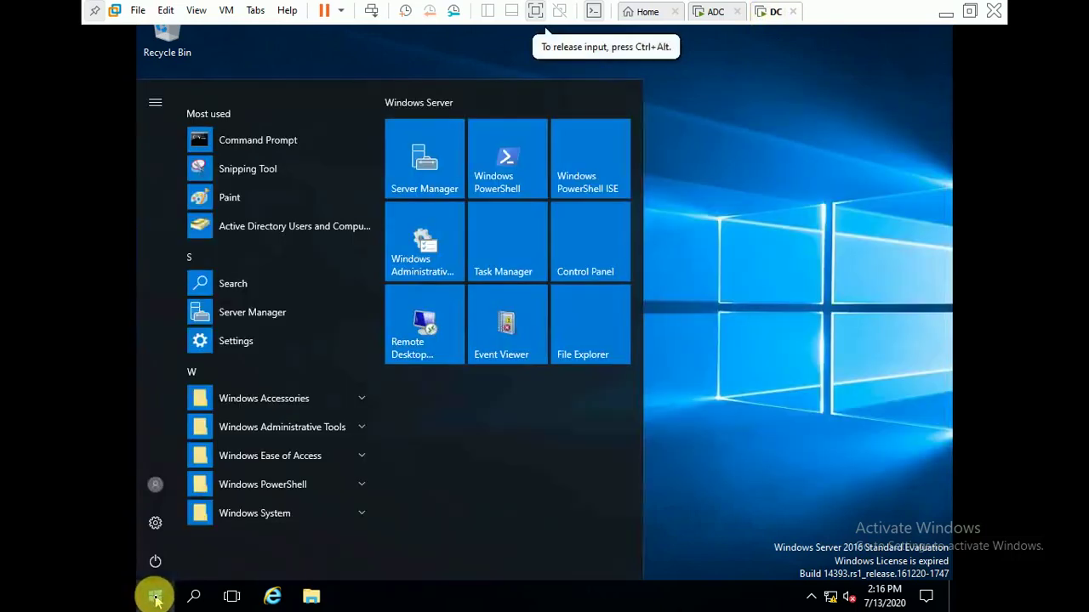
left_click(438, 185)
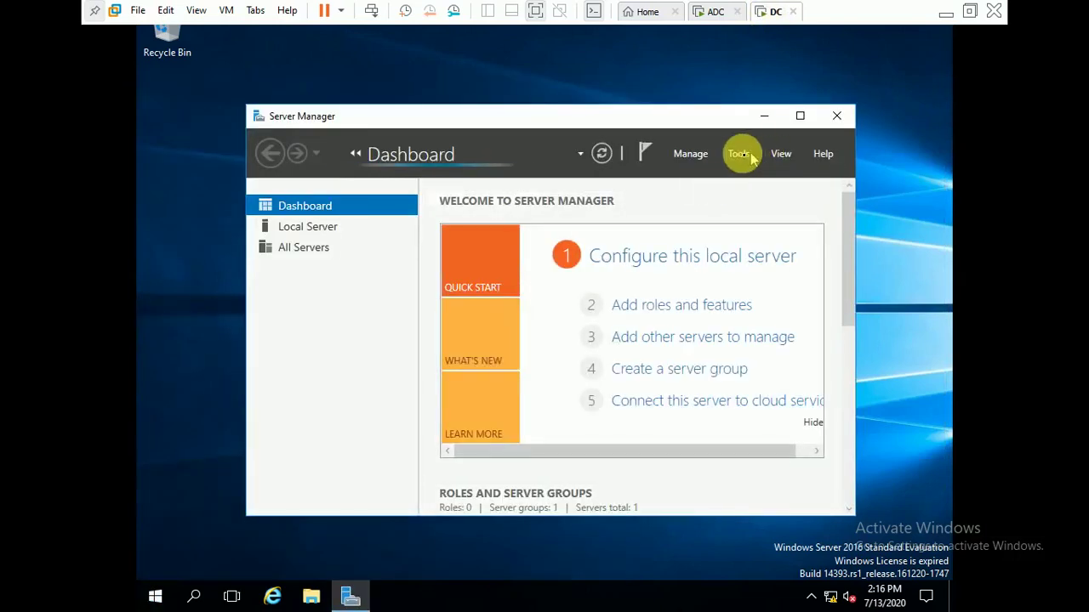
left_click(738, 154)
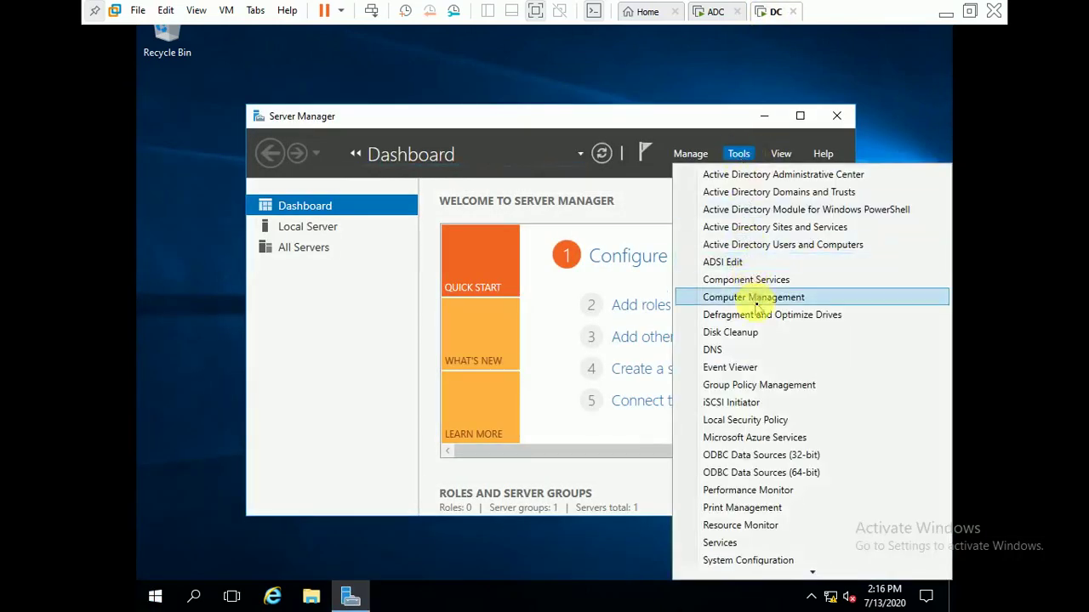
left_click(754, 385)
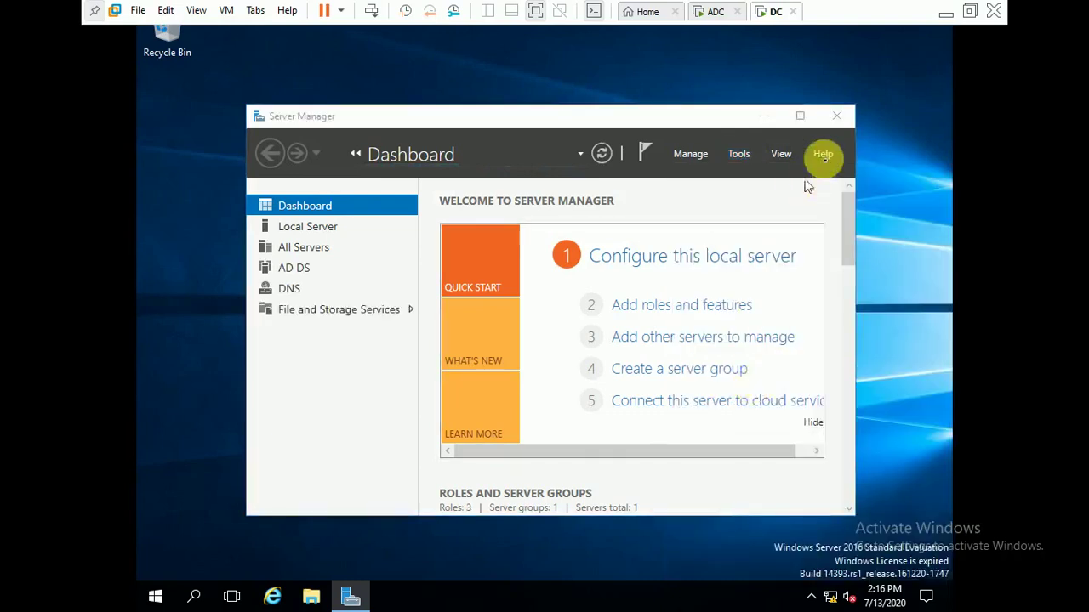
left_click(851, 124)
left_click_drag(638, 123, 655, 98)
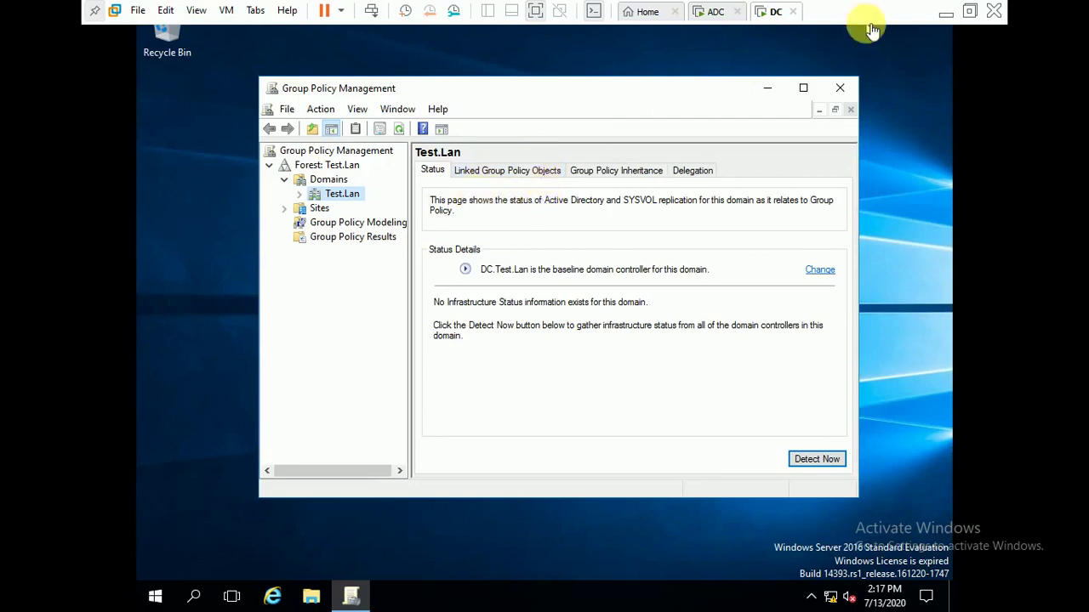
left_click(944, 14)
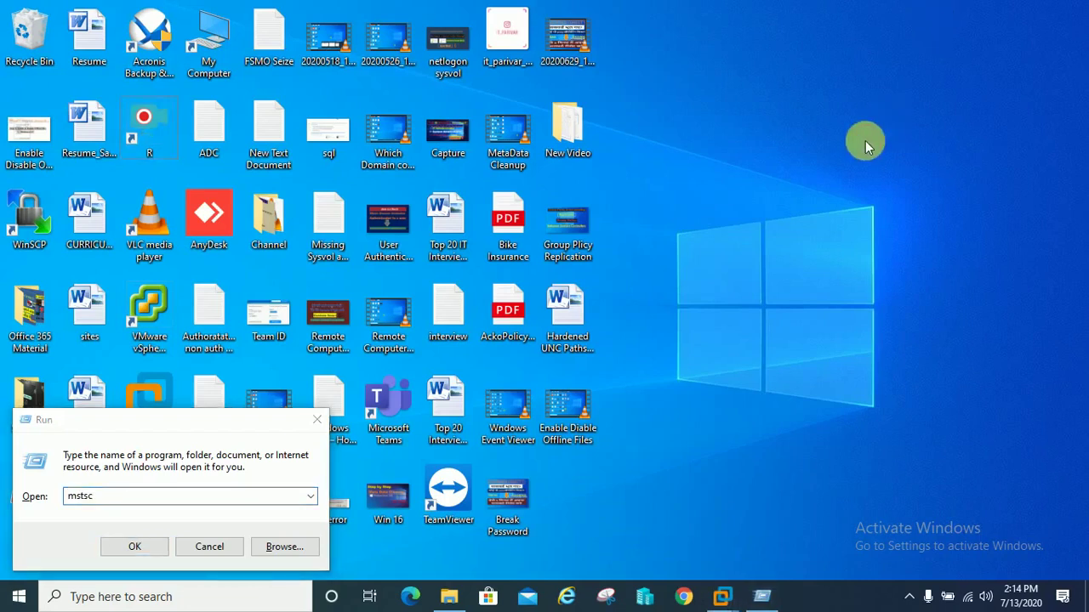
left_click(722, 598)
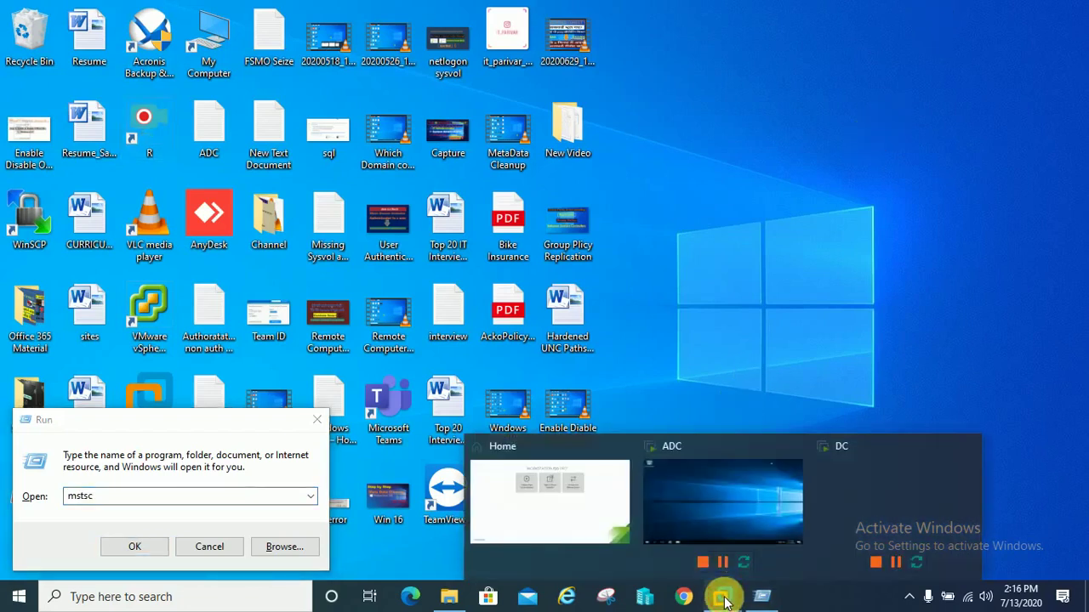
left_click(755, 473)
left_click(772, 14)
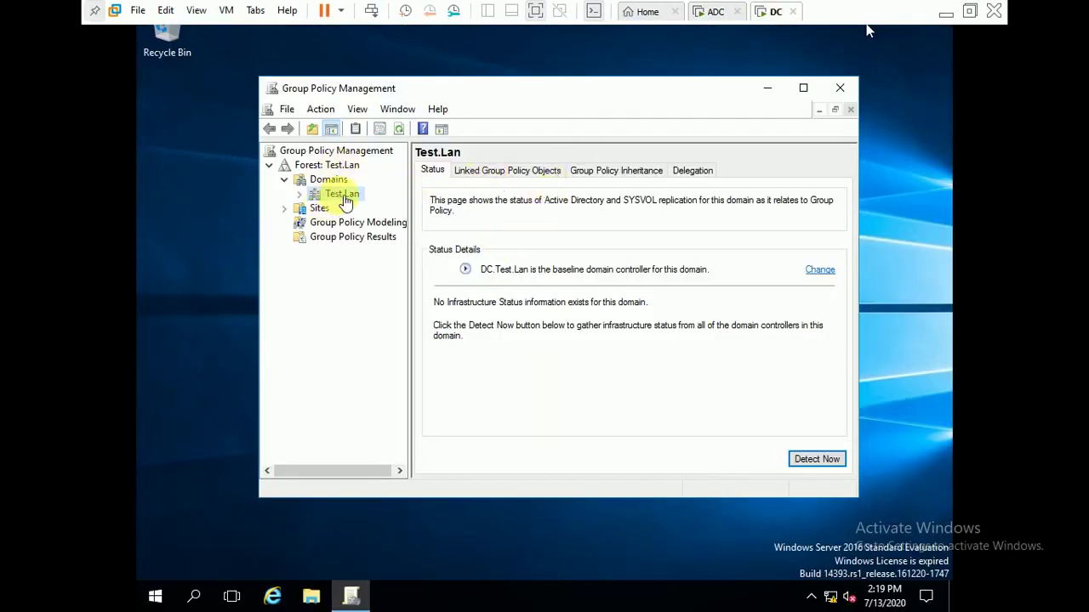
- Expand the Test.Lan domain in the Group Policy Management tree and list its Group Policy Objects
left_click(303, 197)
left_click(300, 196)
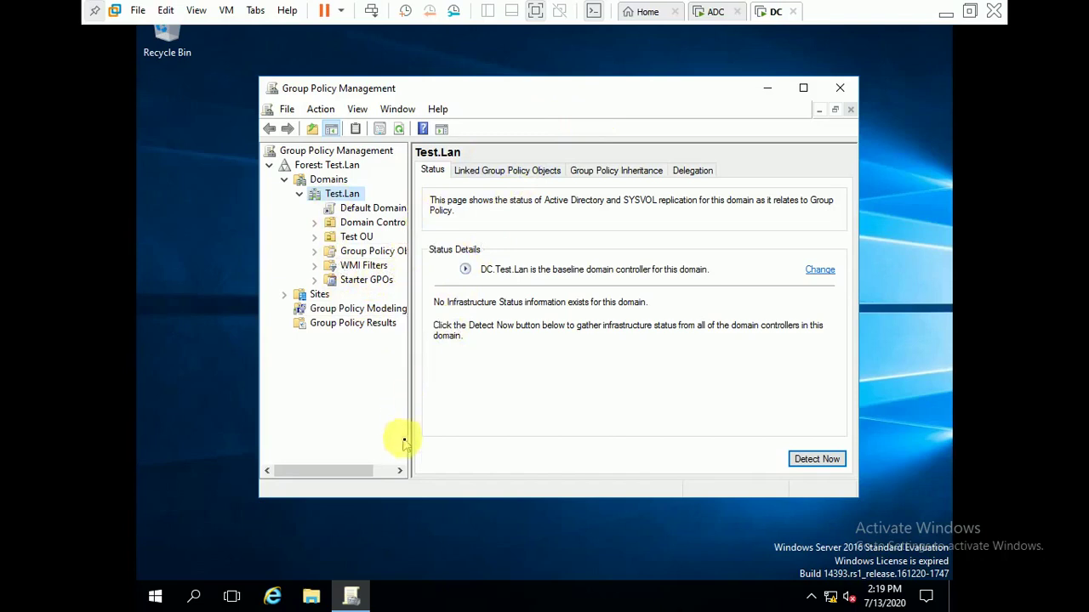
left_click(388, 471)
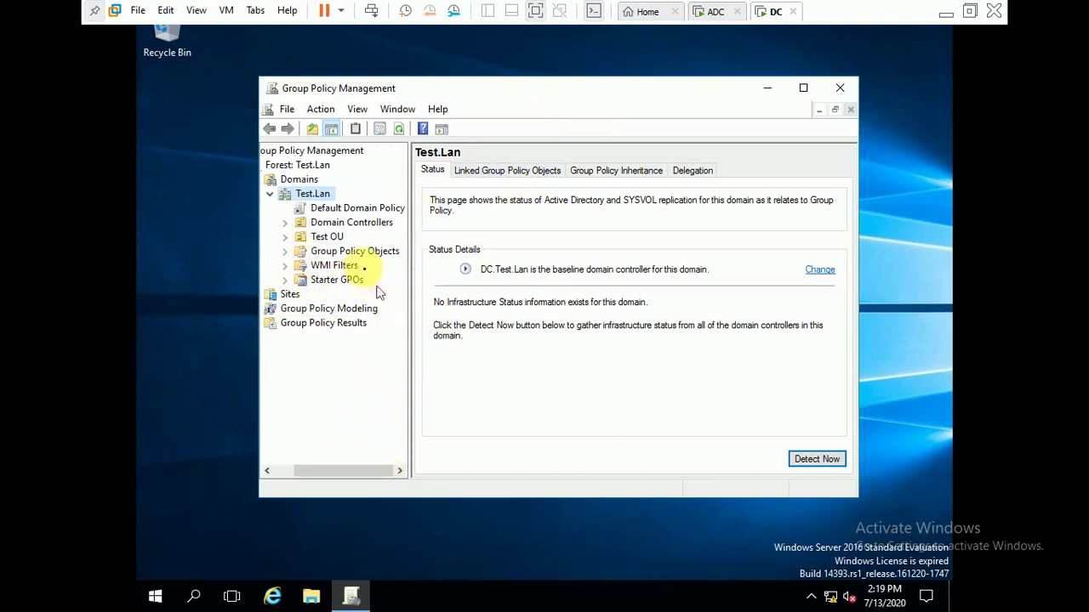
left_click(350, 250)
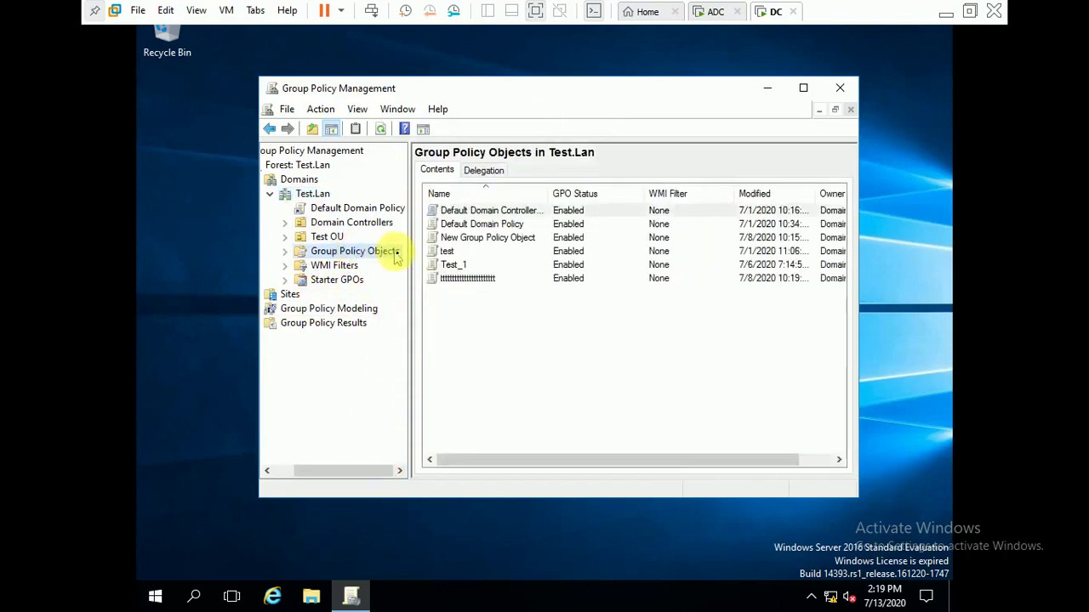
- Review the GPO creation and linking options available for the Test.Lan domain and return to its Group Policy Objects list
left_click(303, 197)
right_click(305, 195)
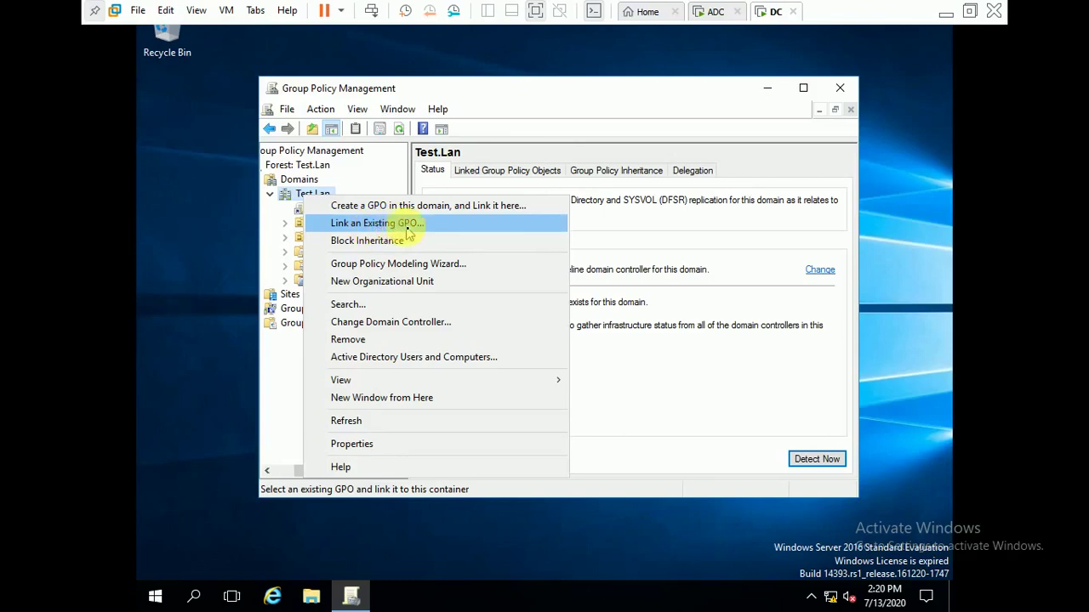
left_click(624, 387)
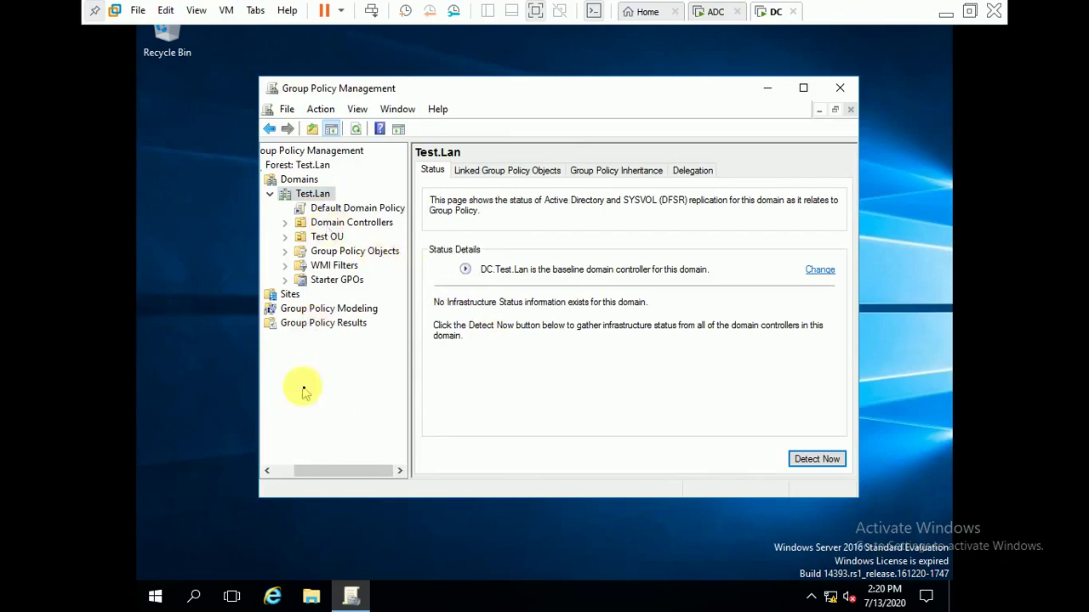
left_click(370, 260)
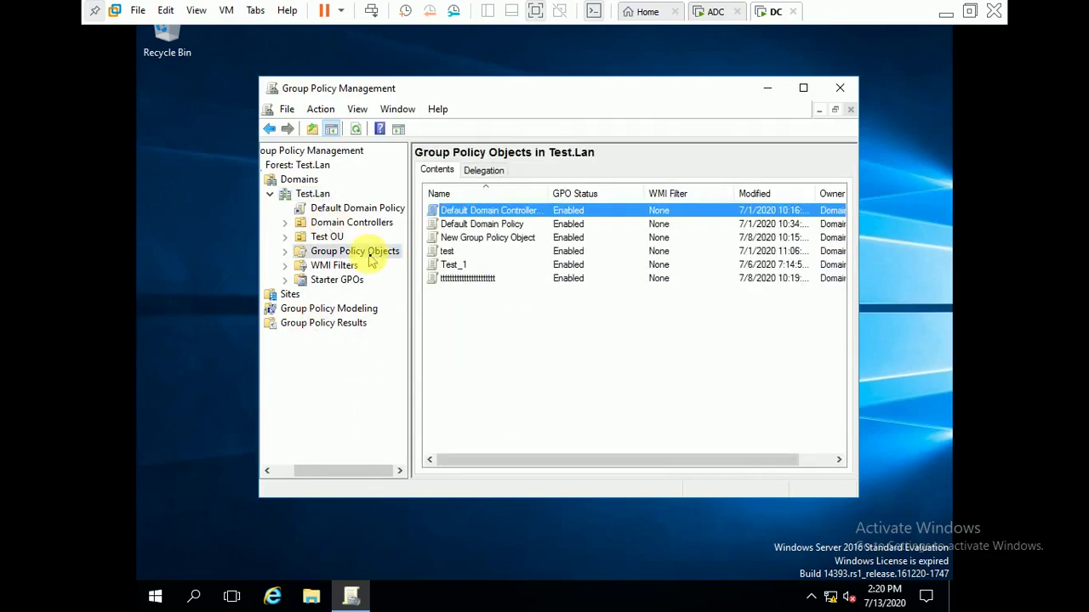
- Go through the group policy objects of Test.Lan one by one, from Default Domain Policy to the last one
left_click(499, 224)
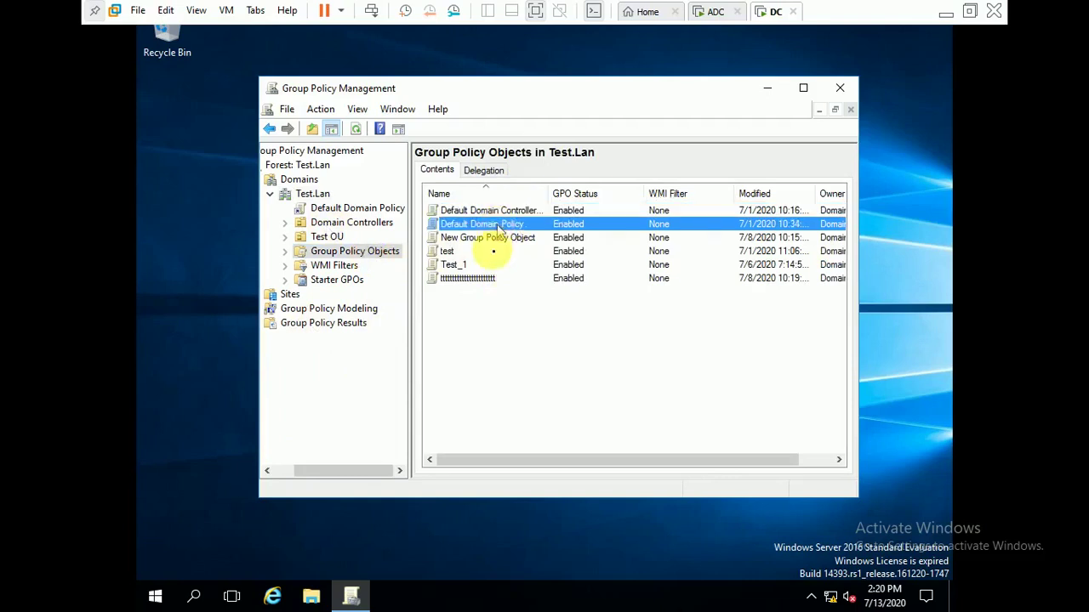
left_click(491, 252)
left_click(486, 241)
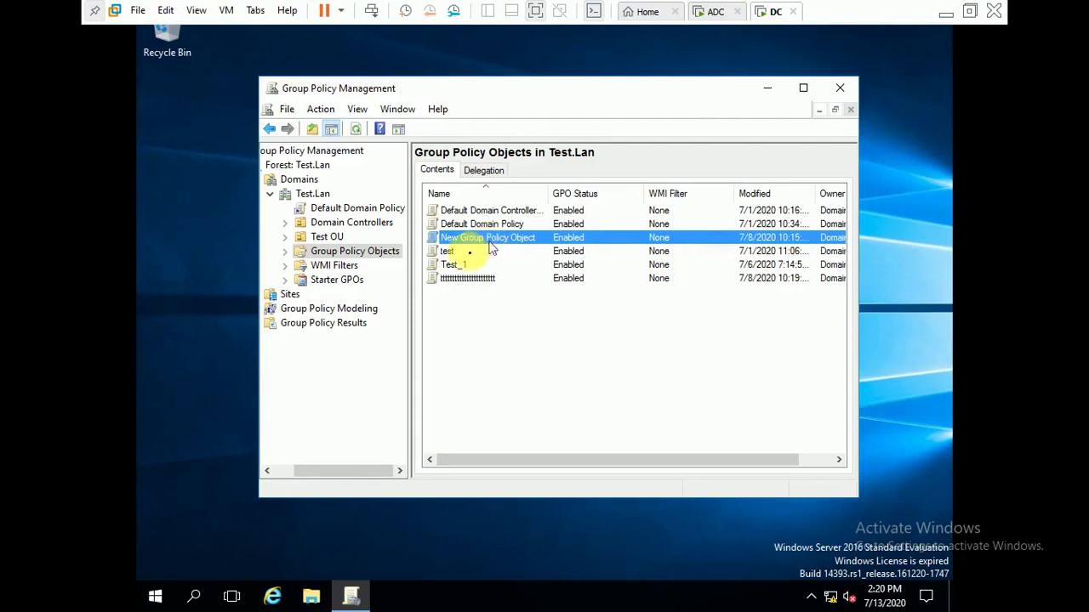
left_click(451, 252)
left_click(455, 265)
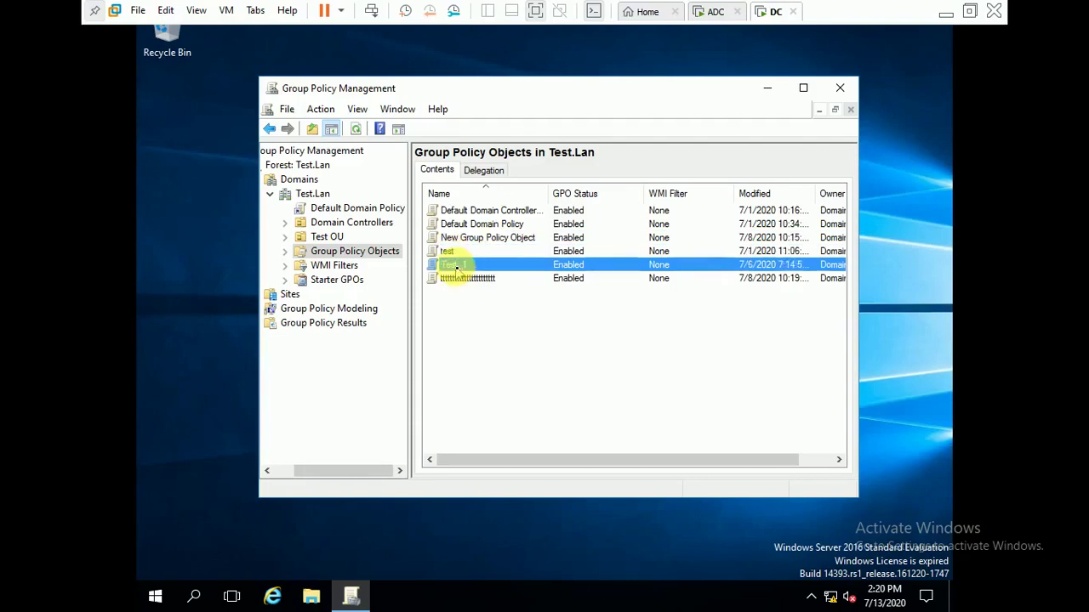
left_click(464, 278)
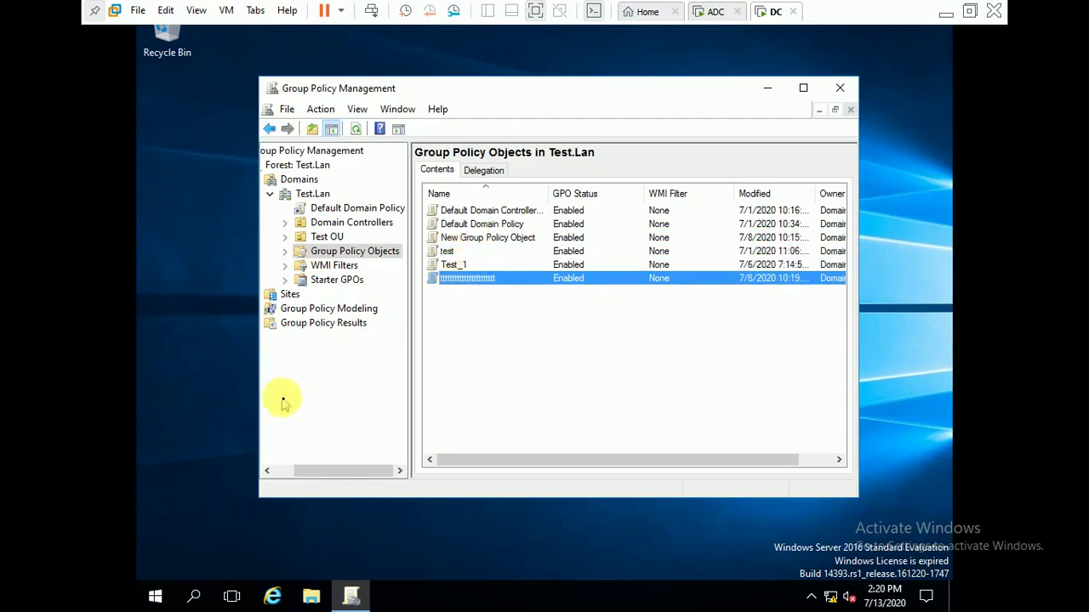
- Open the network path \\dc and browse to the Policies folder in SYSVOL under Test.Lan
key("super+r")
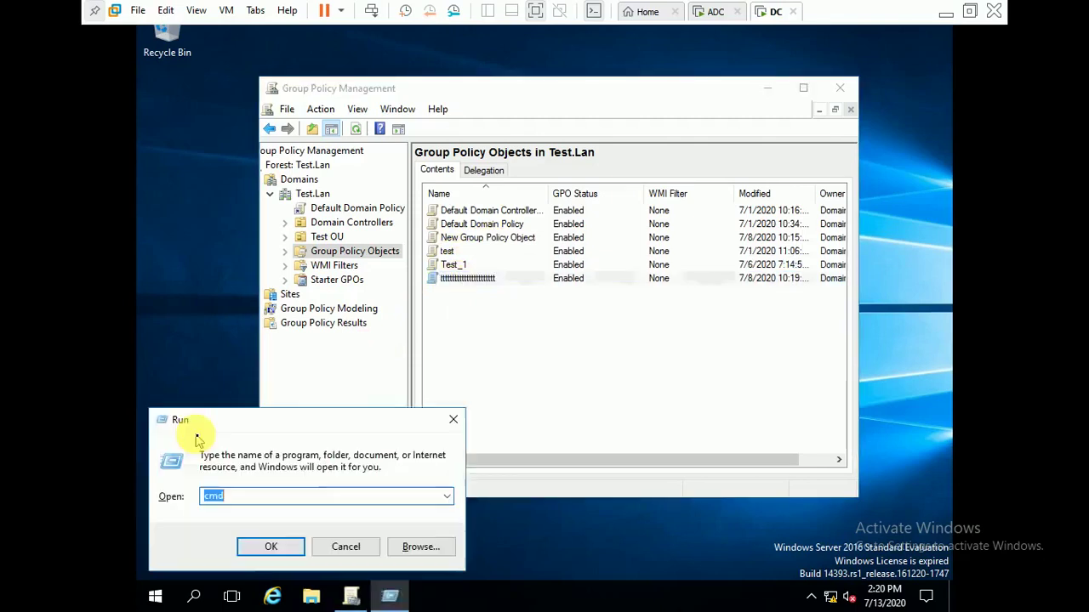
type("\\\\")
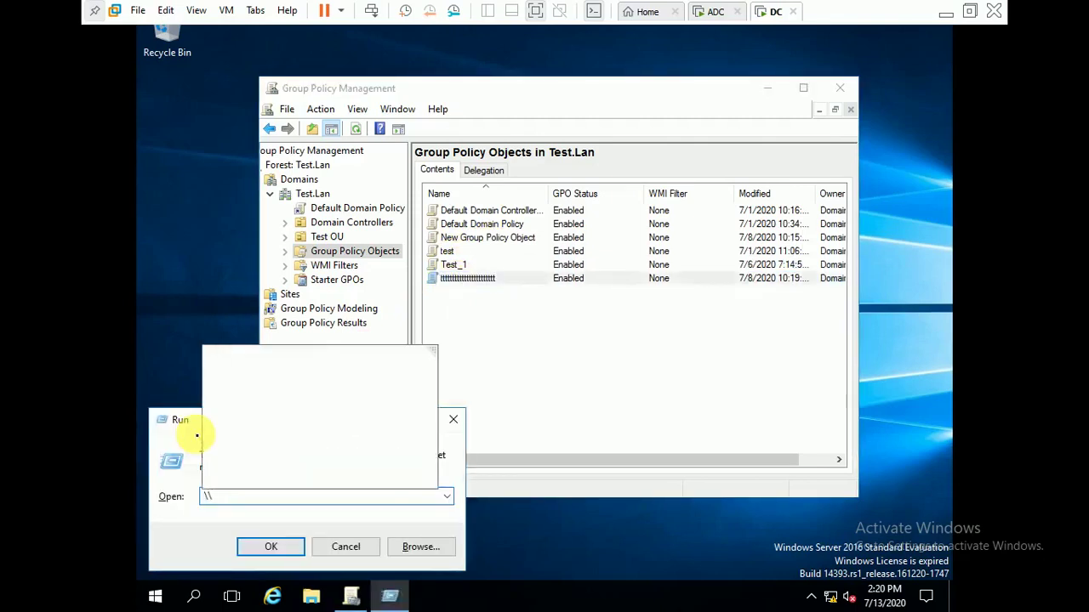
type("dc")
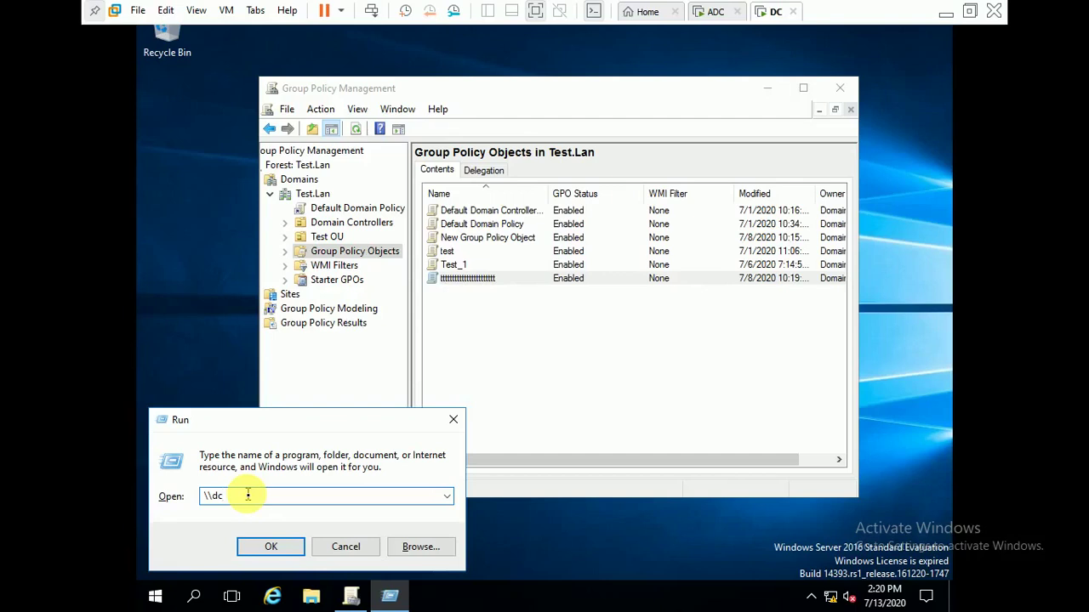
key("Return")
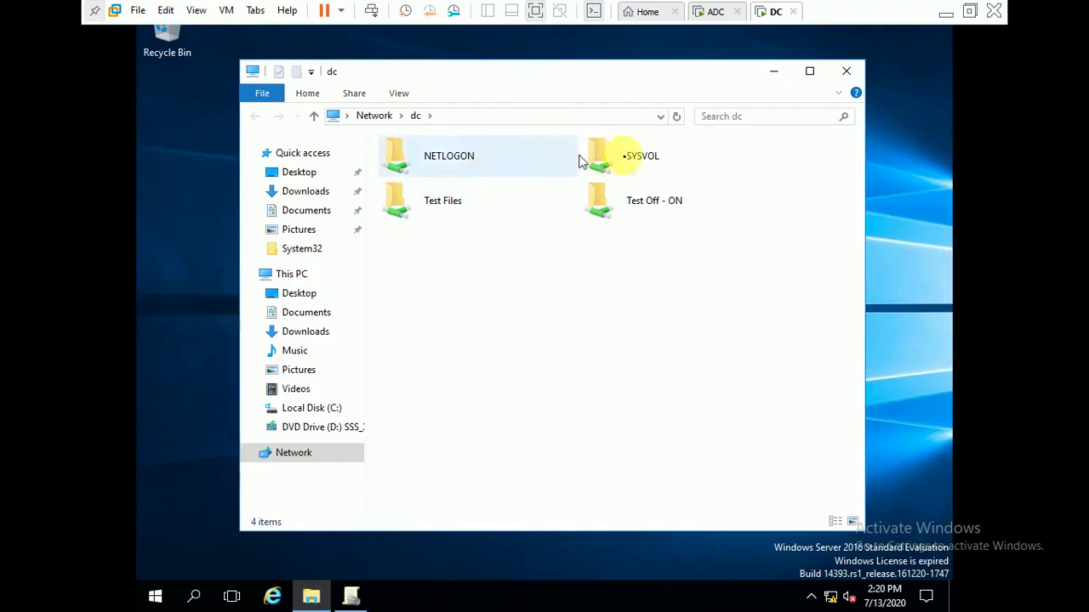
double_click(640, 162)
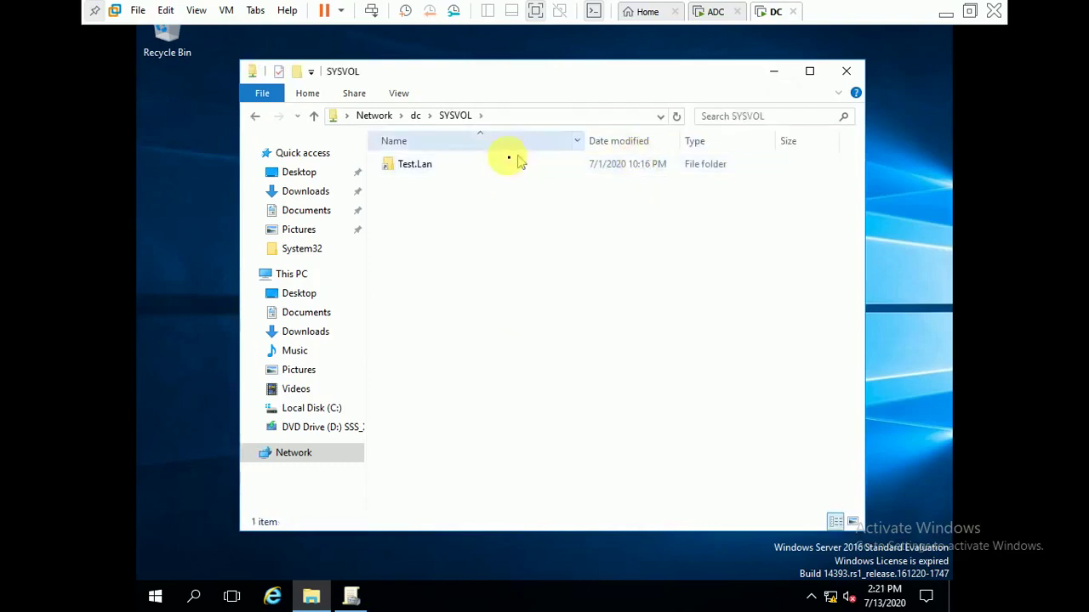
double_click(425, 172)
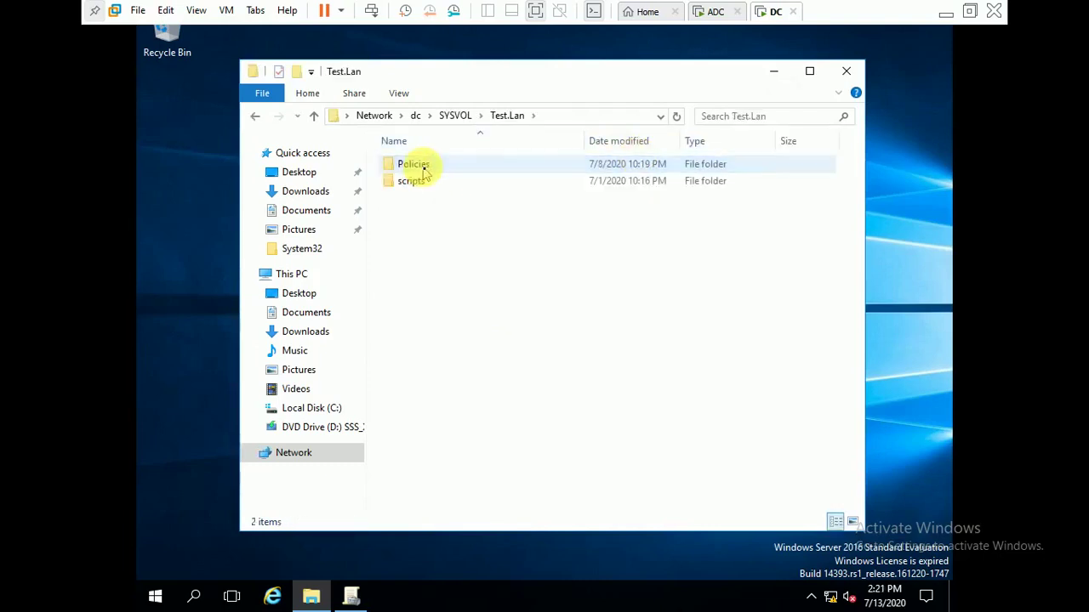
double_click(416, 166)
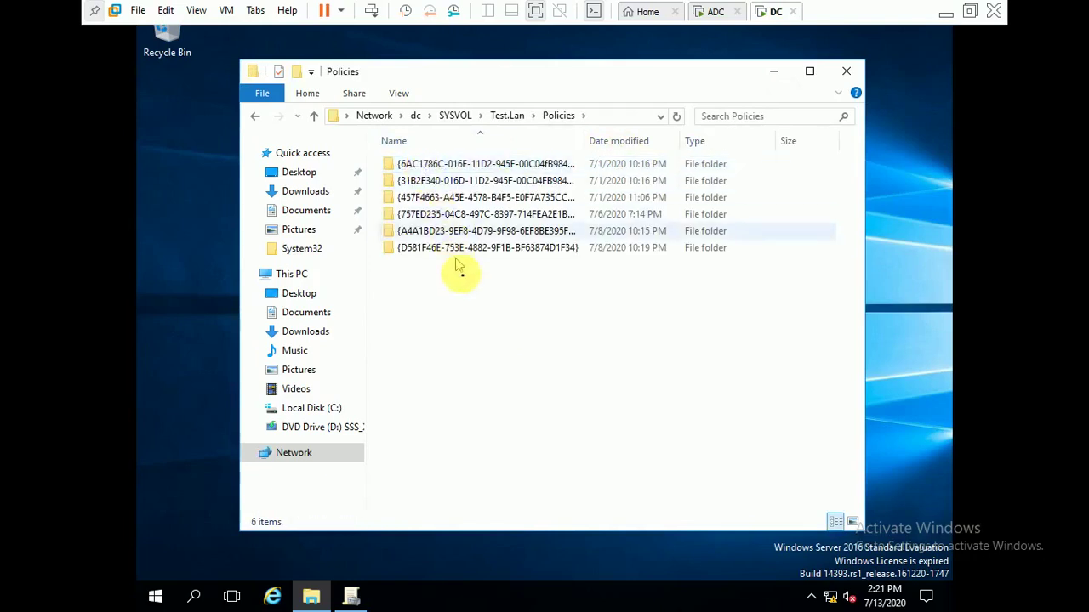
- Select all policy folders in SYSVOL and compare them with the Group Policy Objects list in Group Policy Management
key("ctrl+a")
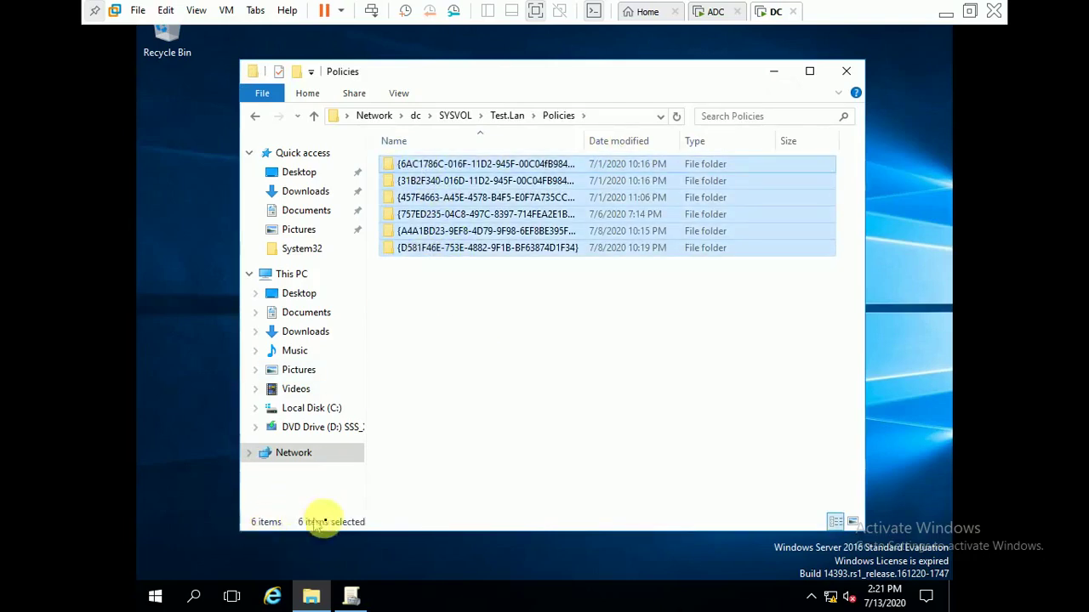
left_click(774, 71)
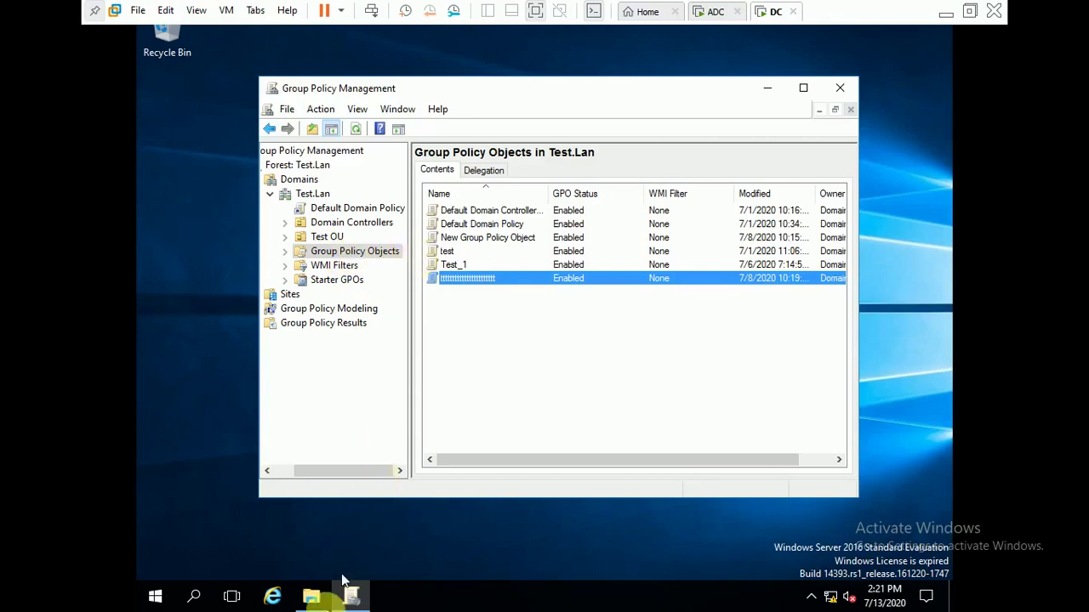
left_click(311, 595)
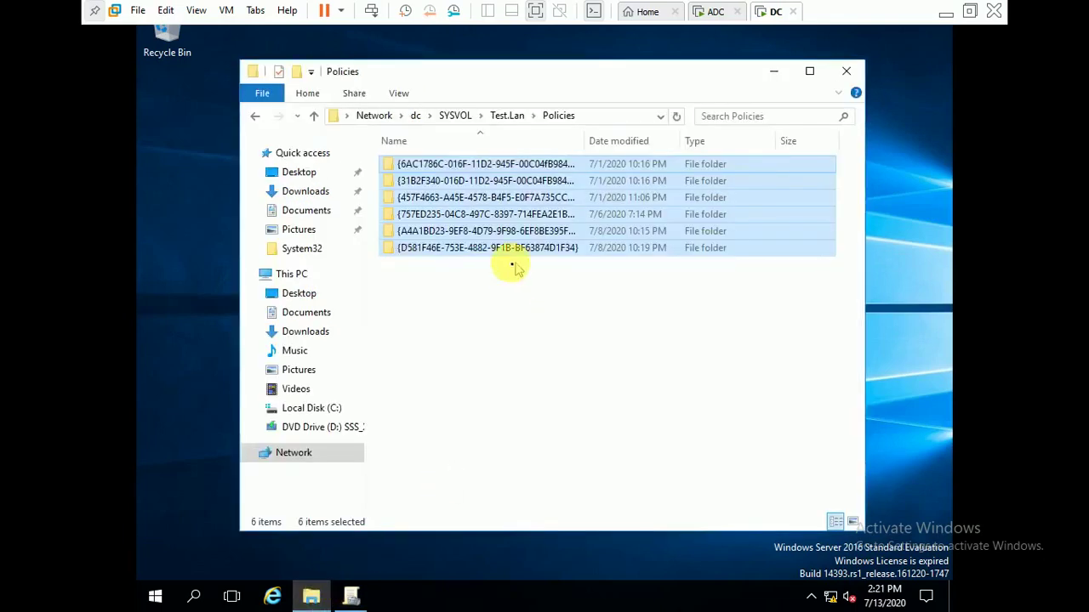
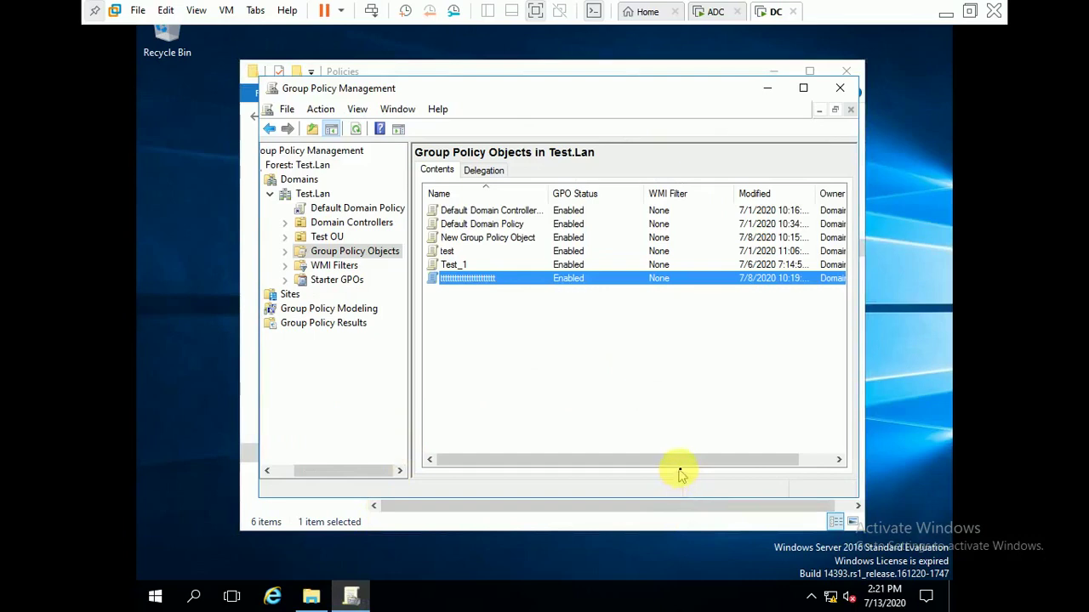
left_click_drag(680, 468, 395, 449)
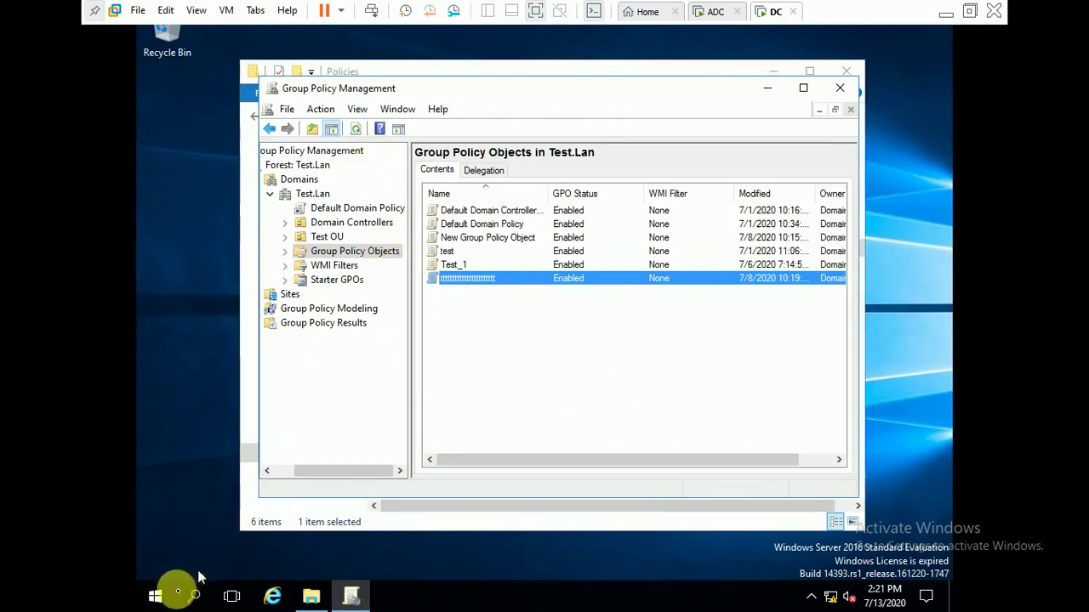
- Launch Active Directory Users and Computers from Server Manager
left_click(155, 595)
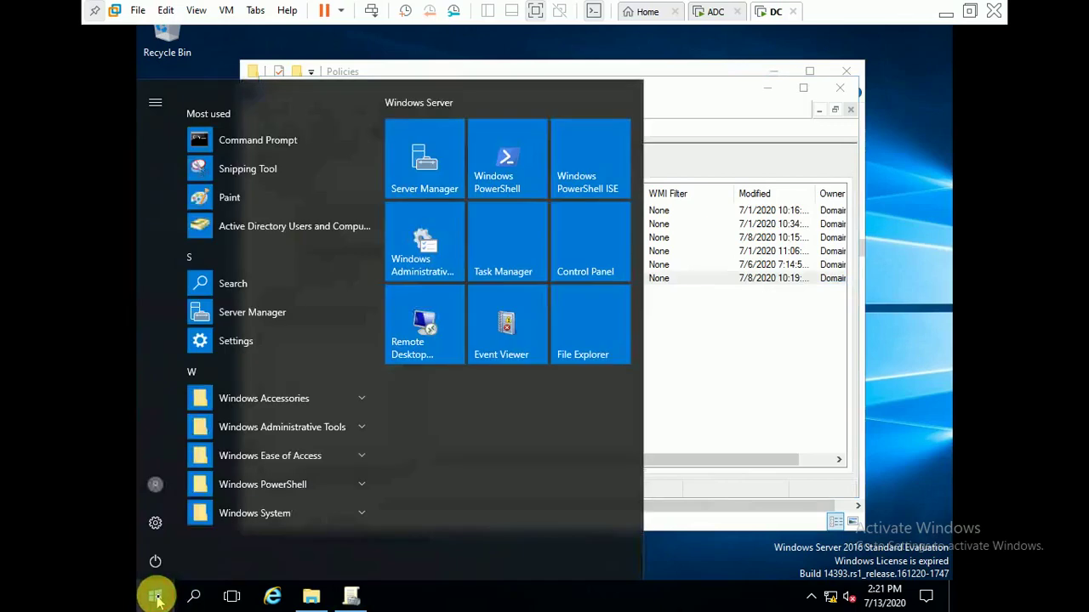
left_click(430, 160)
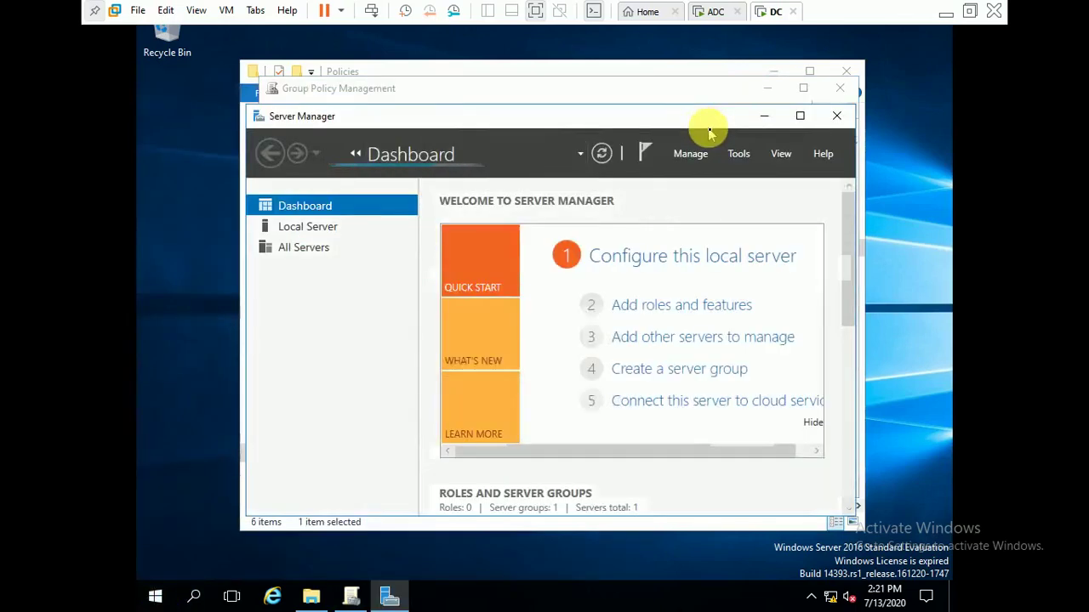
left_click(739, 154)
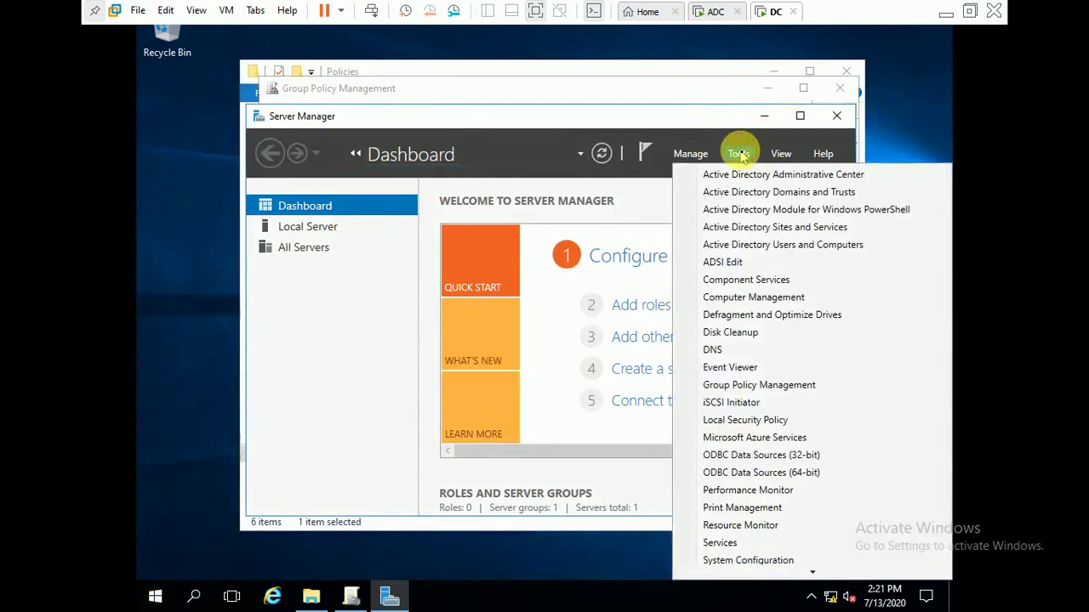
left_click(761, 244)
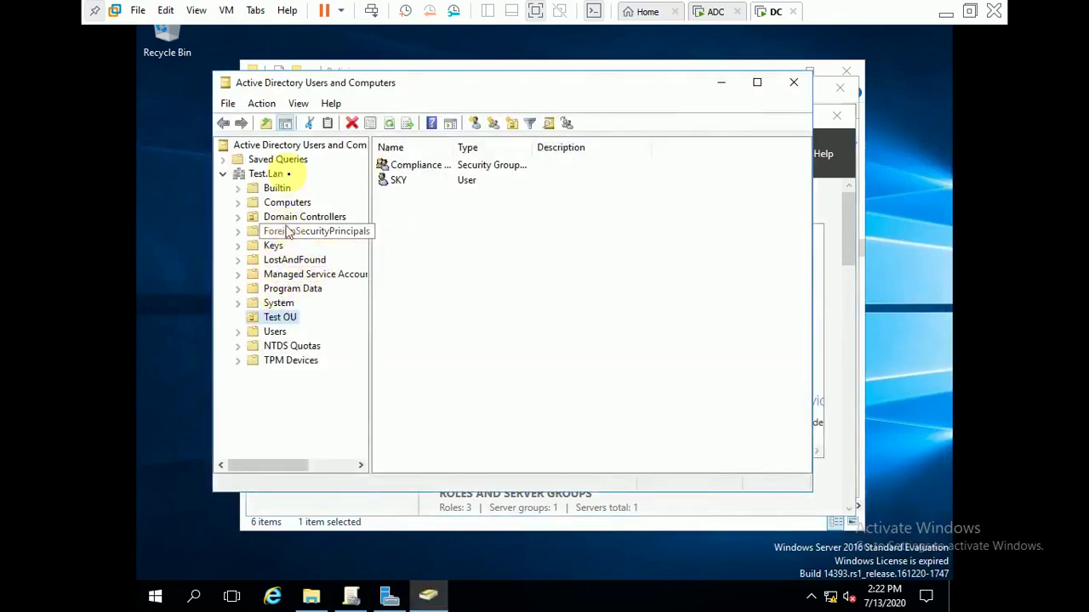
- View the properties of Test OU and close them without making changes
left_click(262, 103)
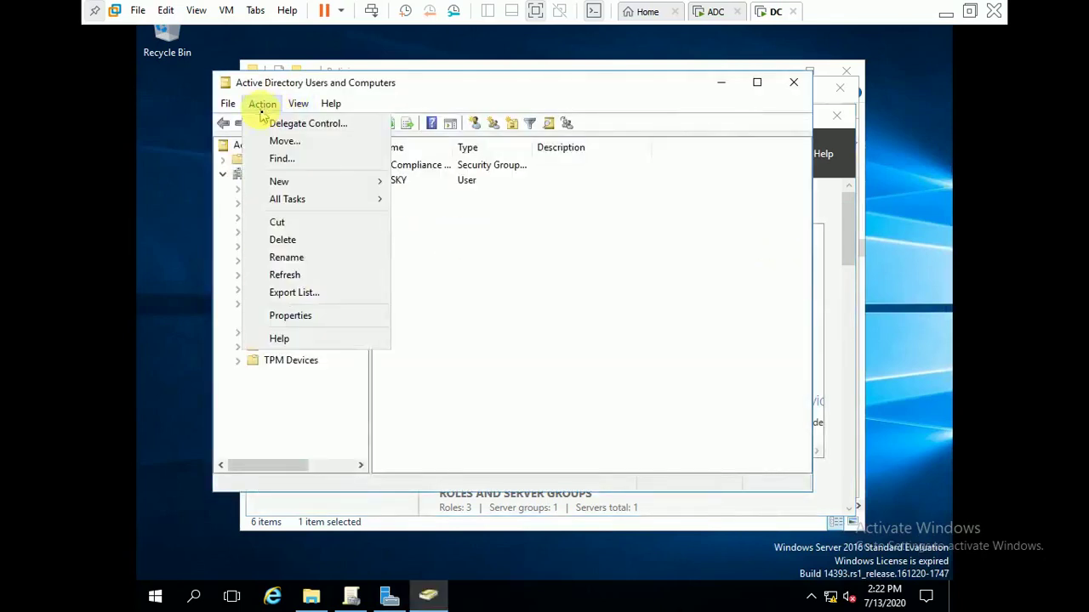
left_click(294, 316)
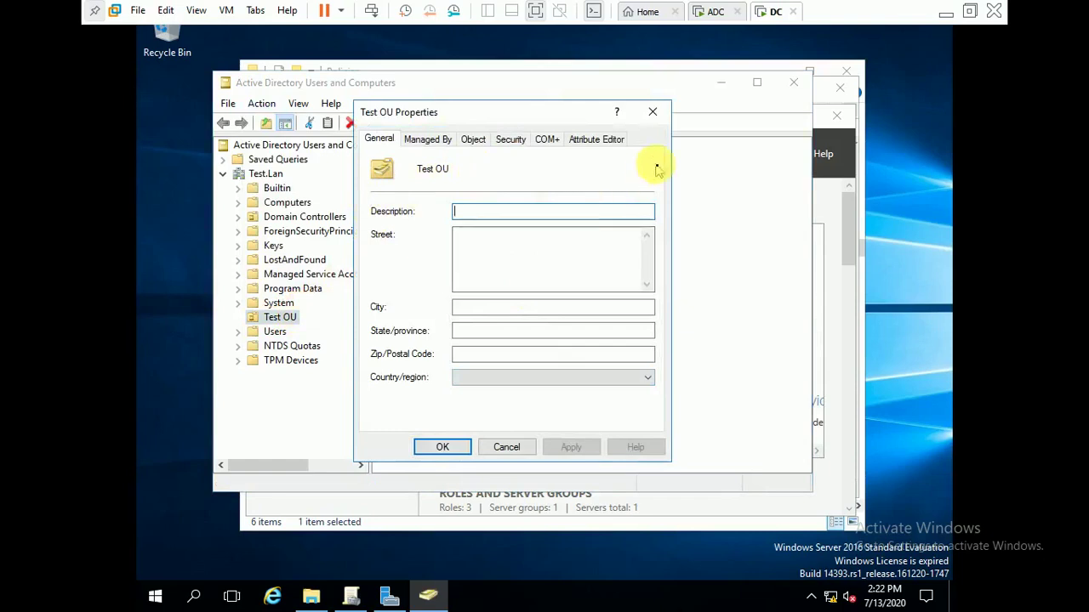
left_click(654, 113)
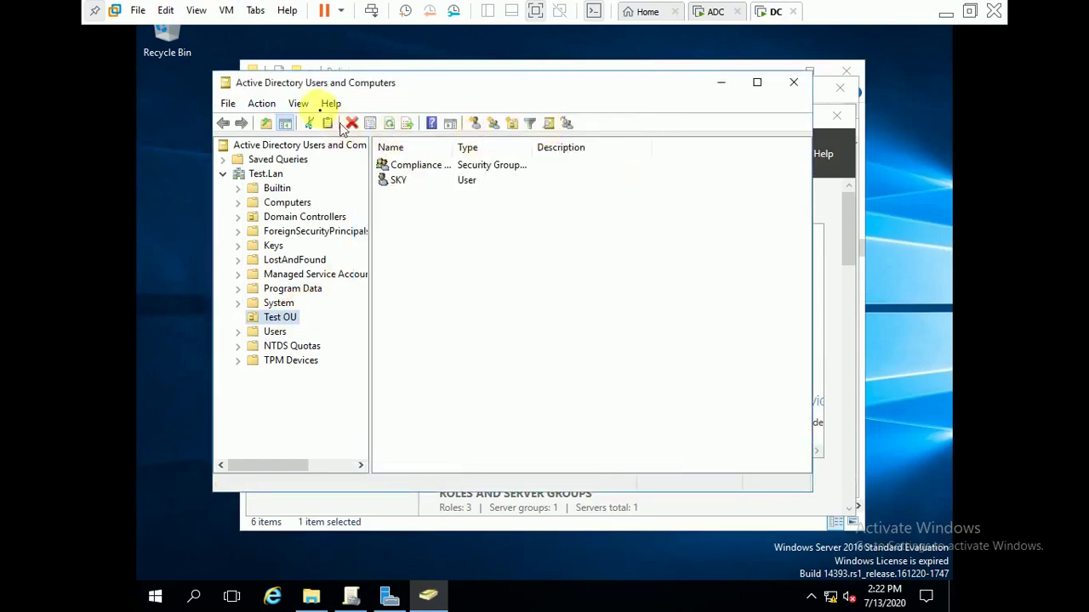
- Turn the Advanced Features view off and on again for the Test.Lan domain
left_click(300, 104)
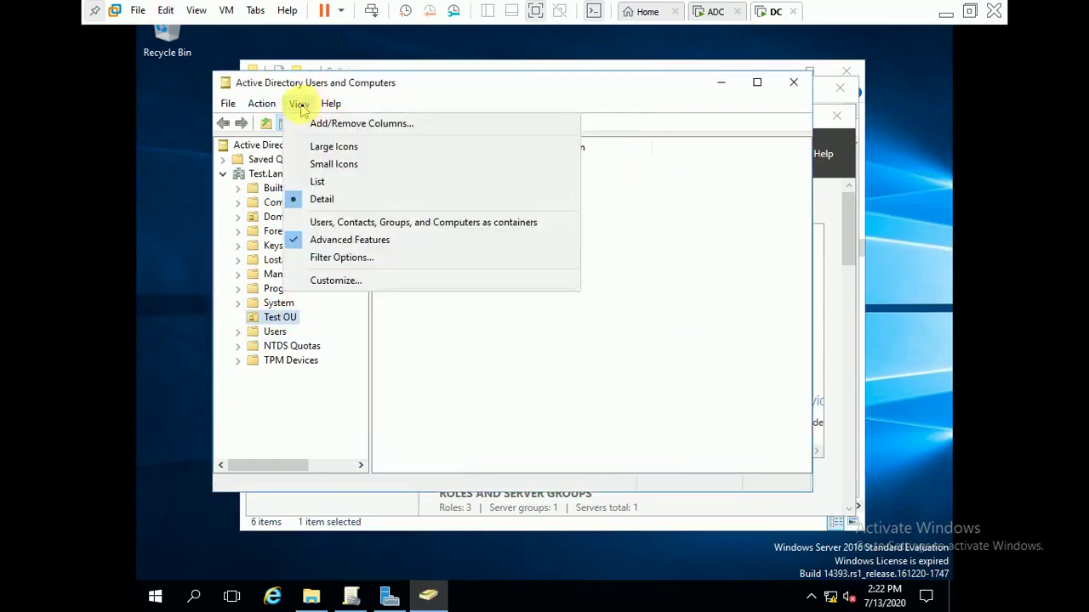
left_click(316, 242)
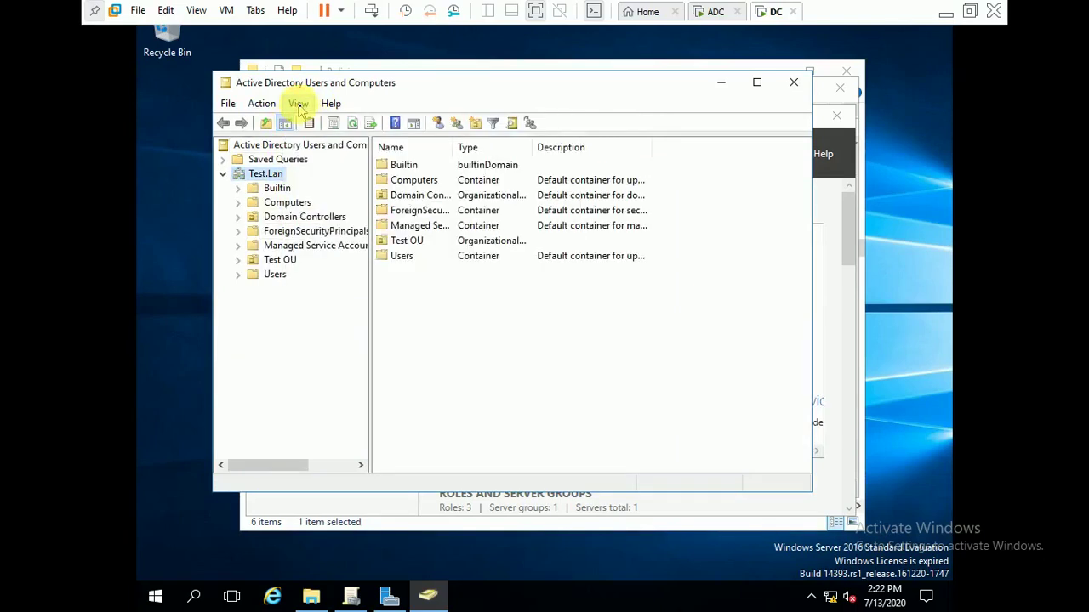
left_click(298, 104)
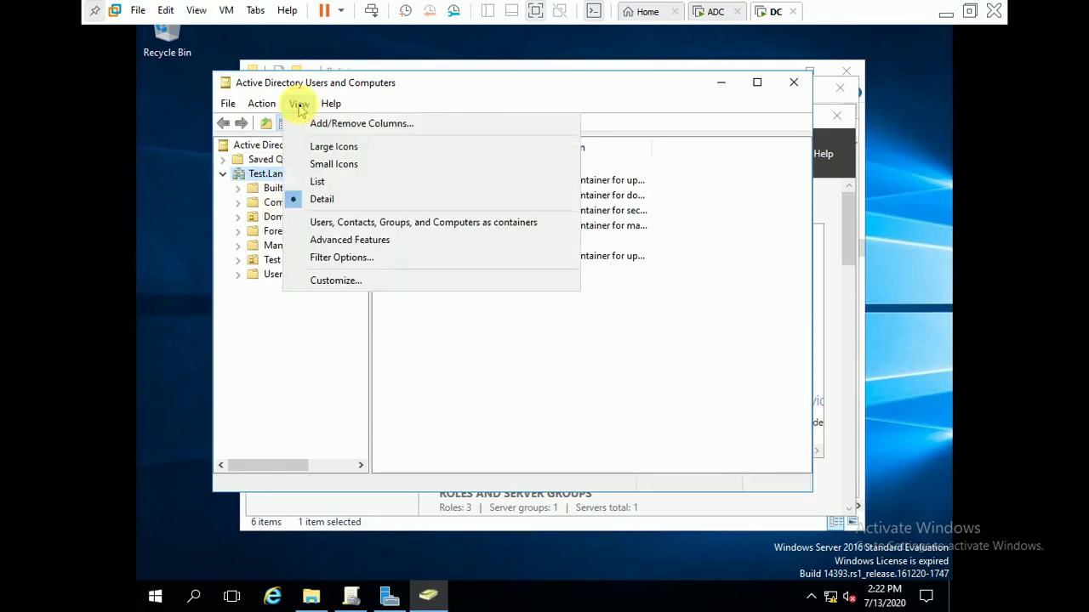
left_click(344, 240)
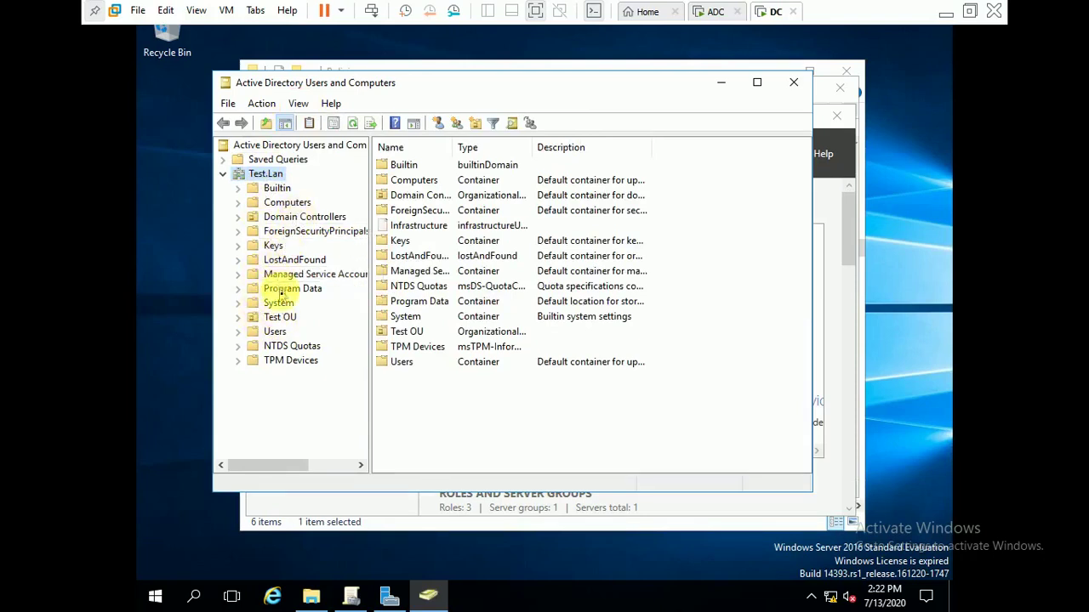
- List the Policies container under System in Test.Lan, with the Name column fitted to its contents and sorted in descending order
left_click(239, 305)
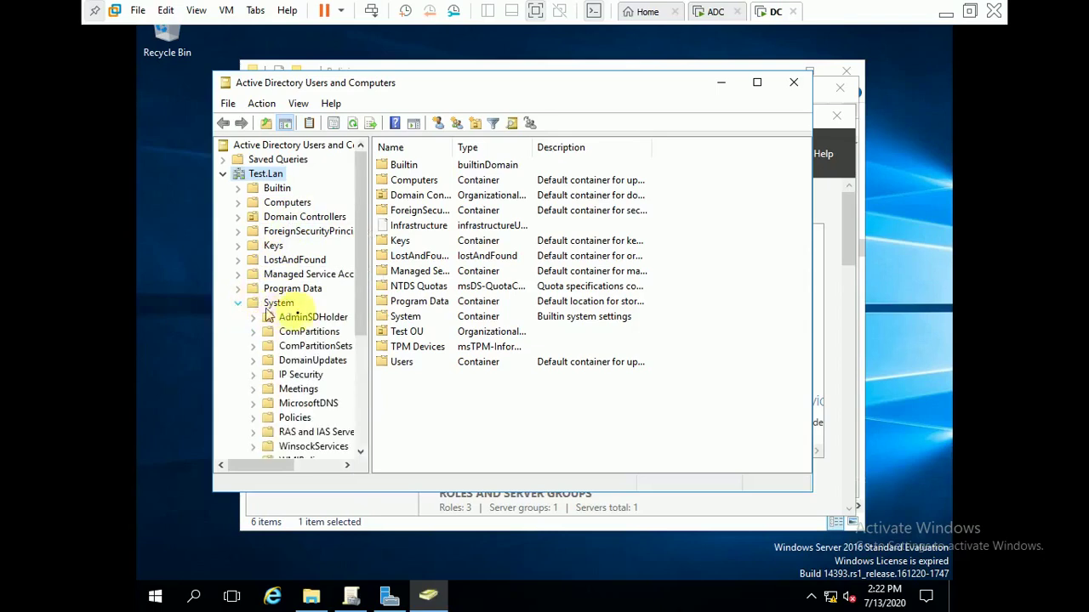
left_click(298, 420)
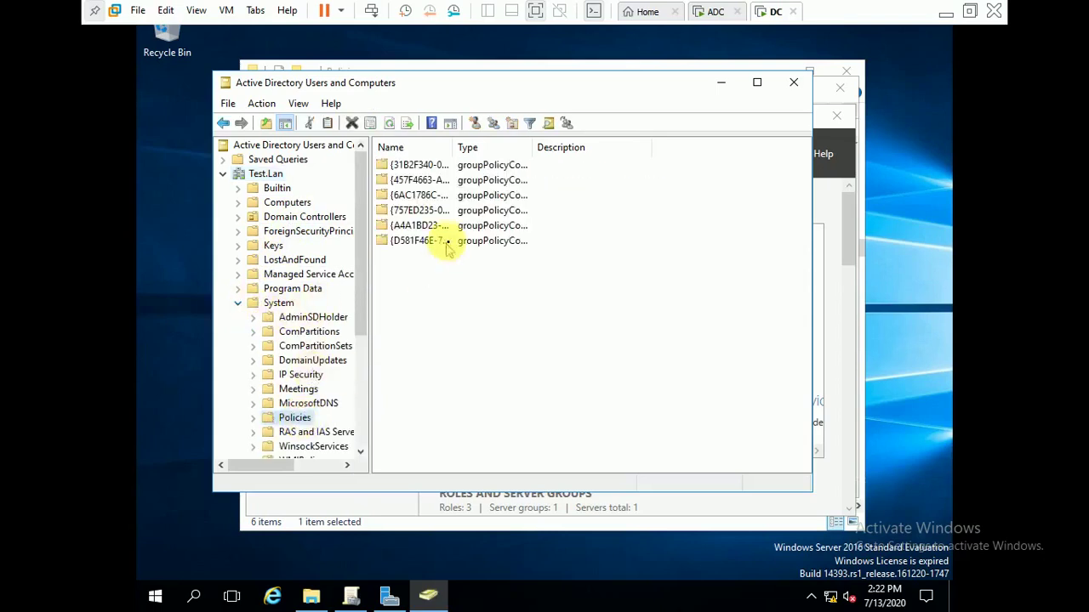
double_click(451, 151)
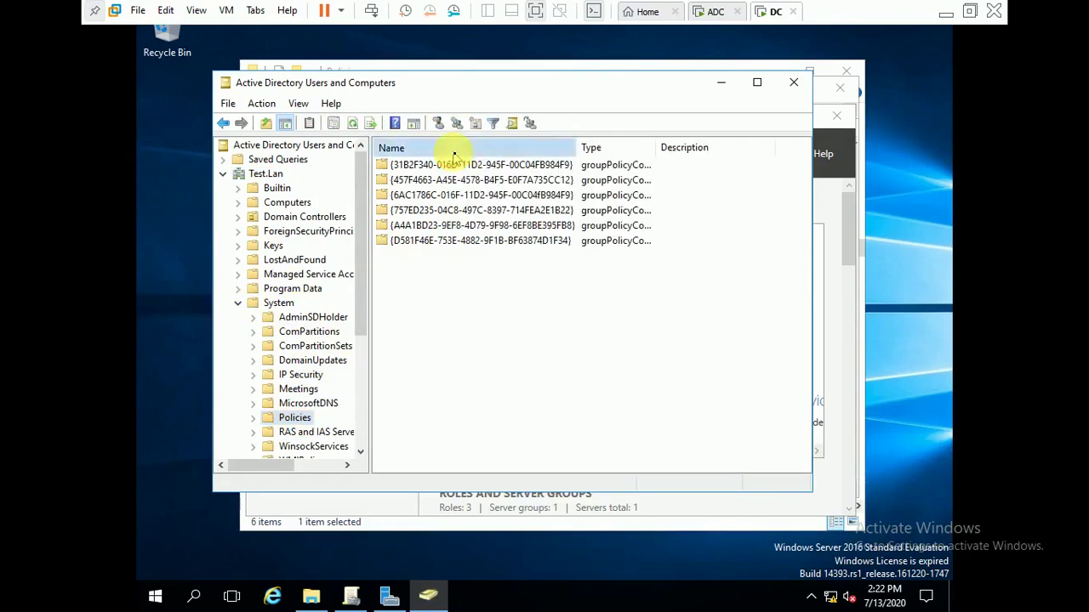
left_click(451, 148)
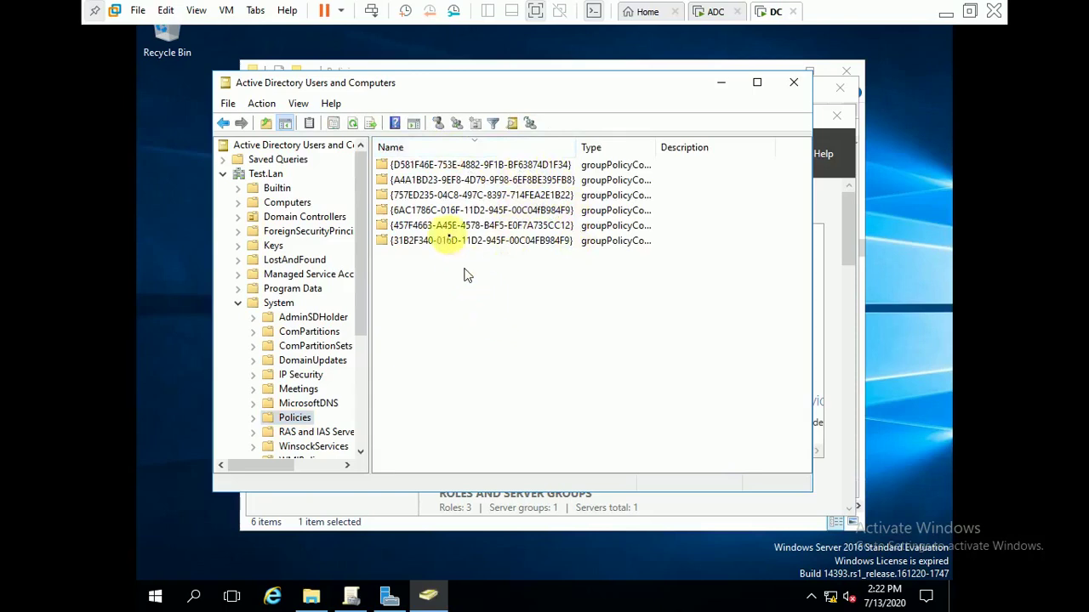
- Step through the policy containers in the Policies list and widen the Type column to read their full object type
left_click(445, 168)
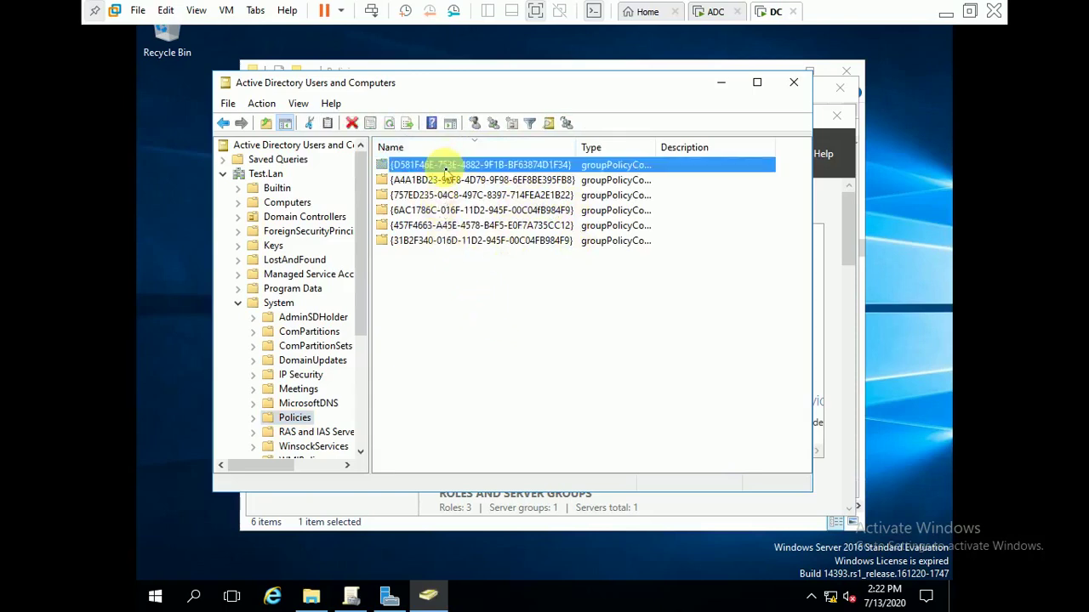
key("Down")
key("Down")
key("Down")
key("Down")
key("Down")
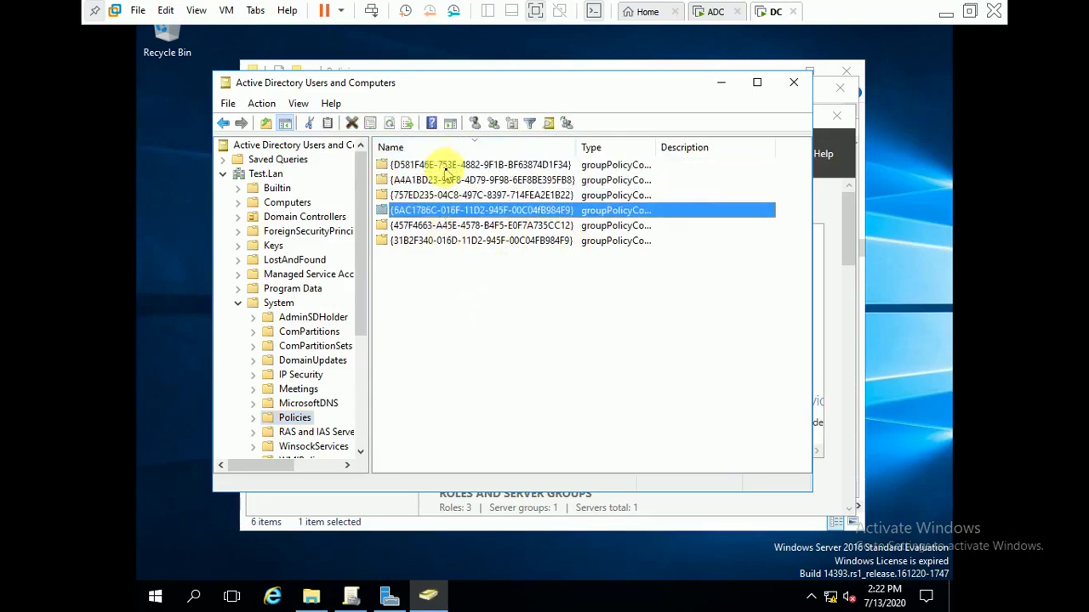
key("Up")
key("Up")
key("Up")
key("Up")
key("Up")
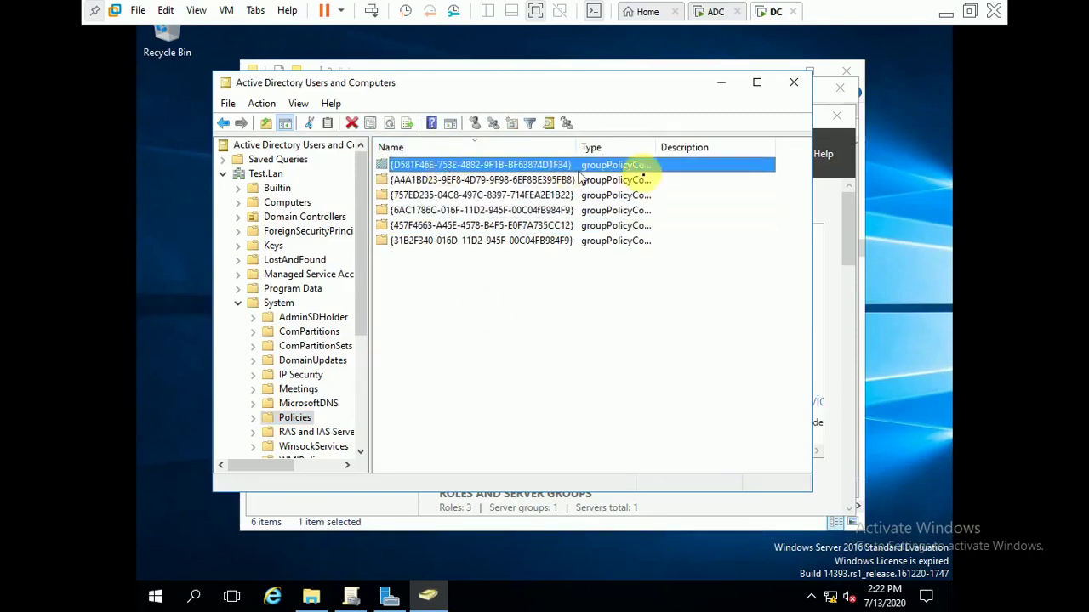
left_click_drag(656, 151, 697, 151)
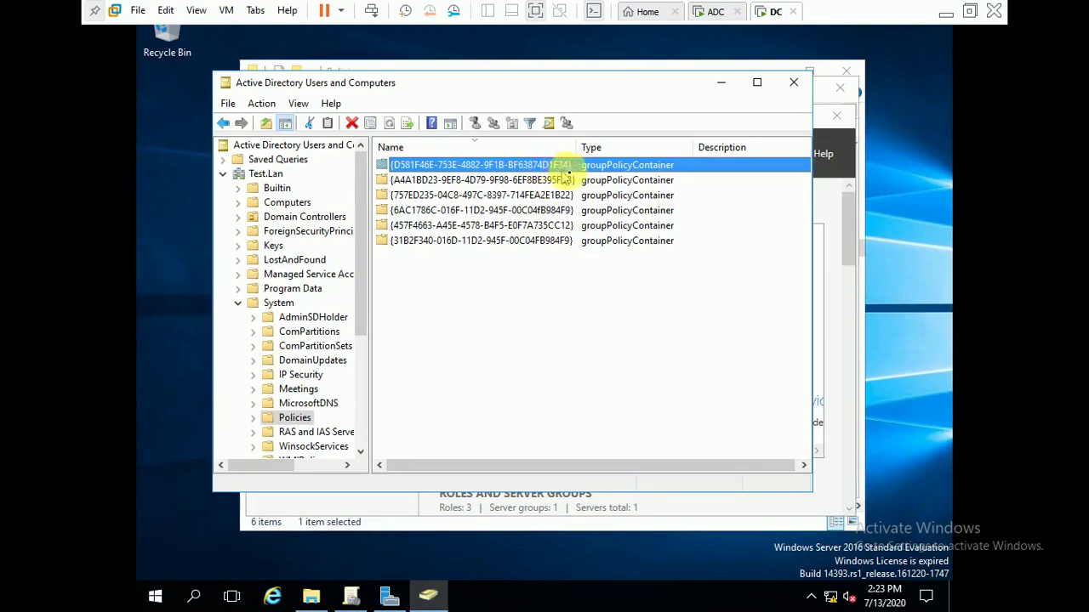
- Minimize Active Directory Users and Computers and close Server Manager and Group Policy Management, leaving the DC's SYSVOL Policies folder in view
left_click(720, 82)
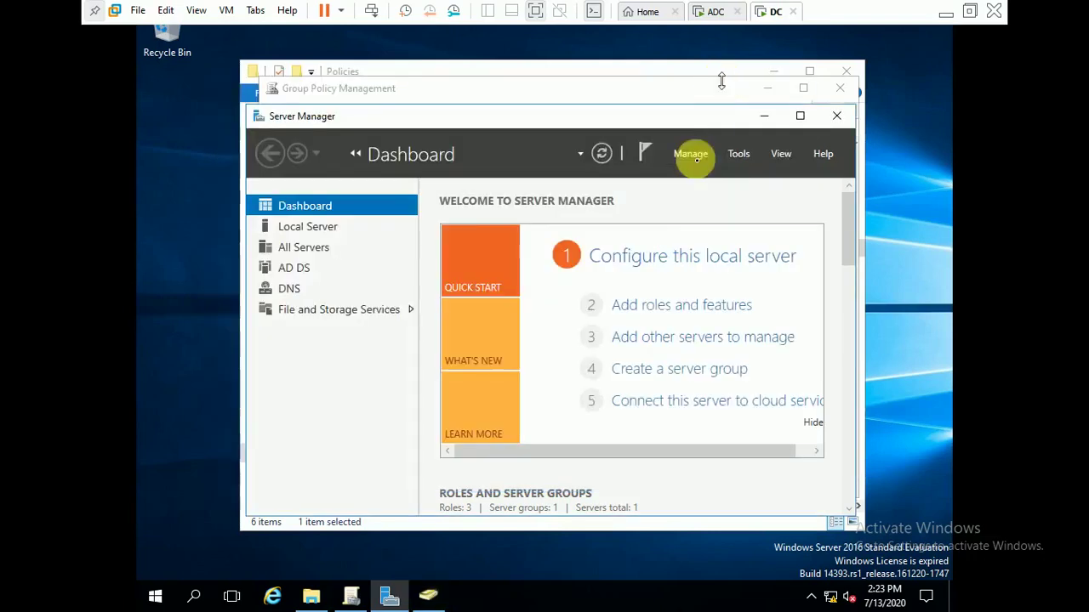
left_click(836, 116)
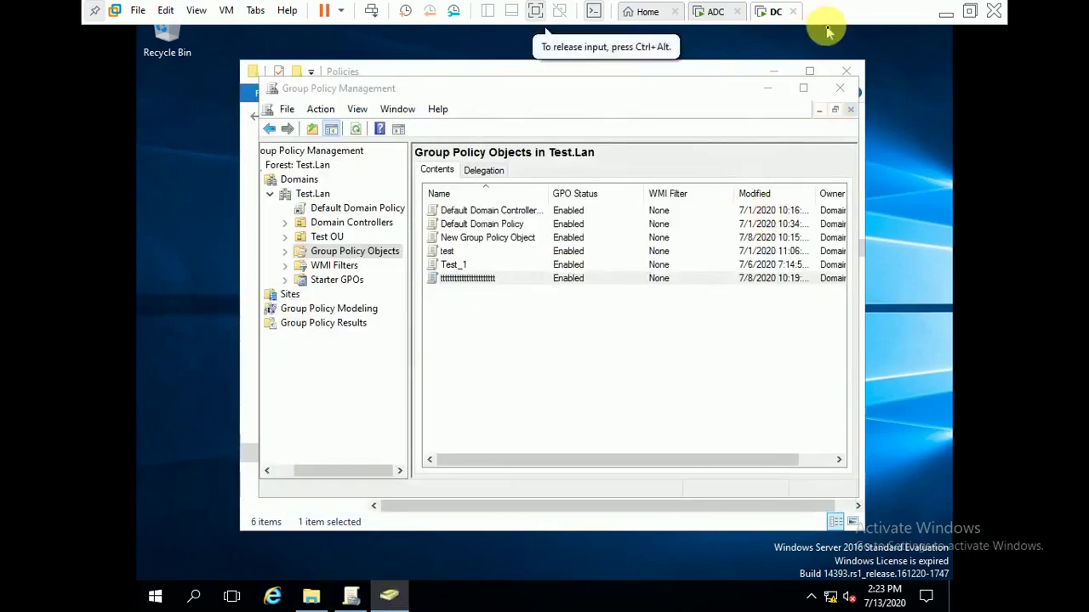
left_click(840, 88)
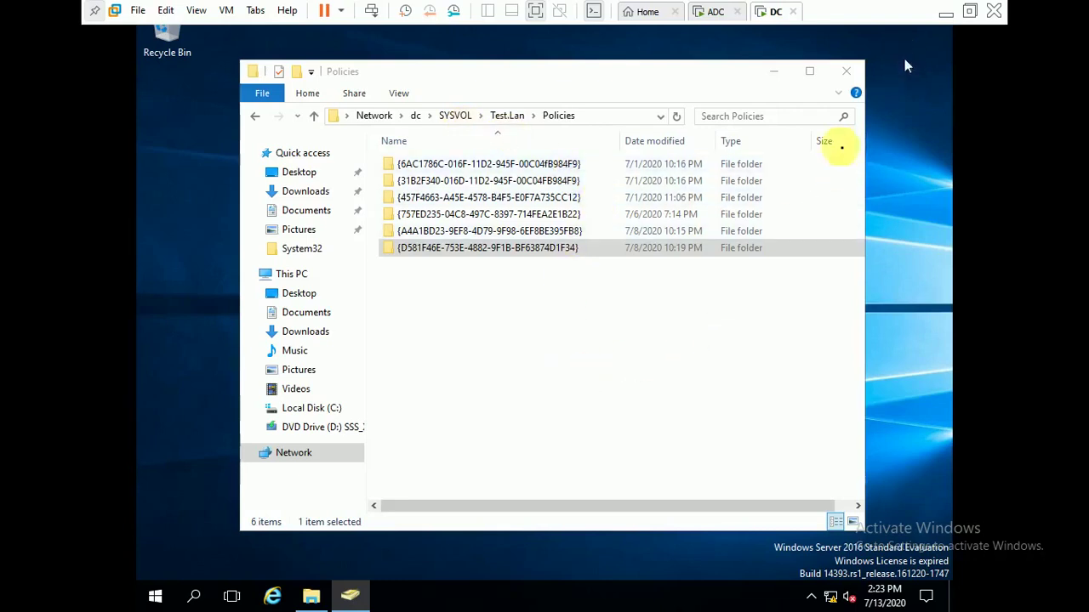
left_click(661, 370)
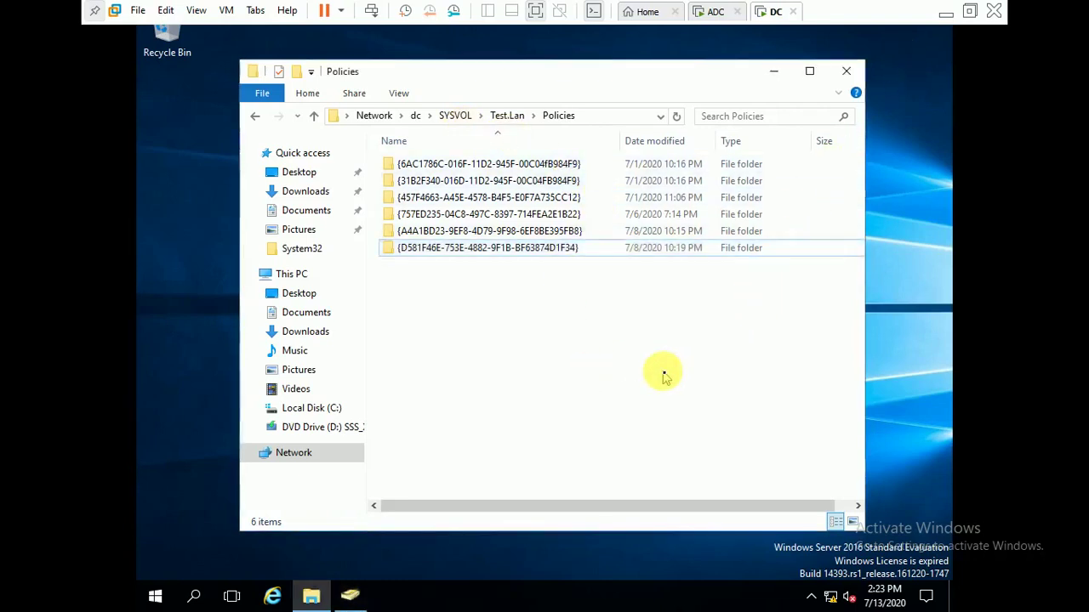
- Switch to the ADC virtual machine and open the \\adc network share through Run
left_click(719, 14)
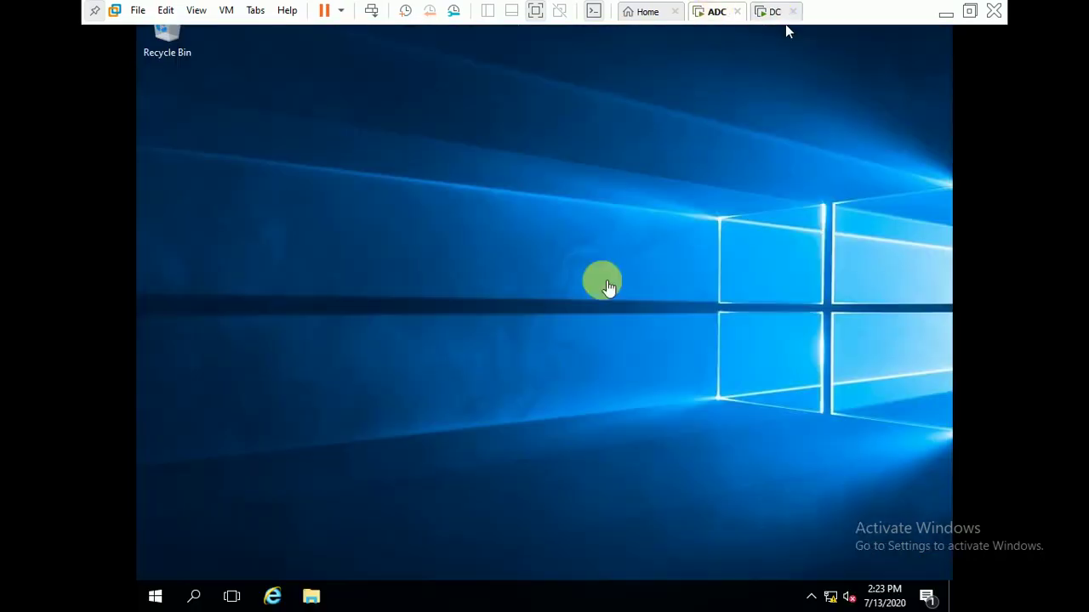
left_click(456, 336)
key("super+r")
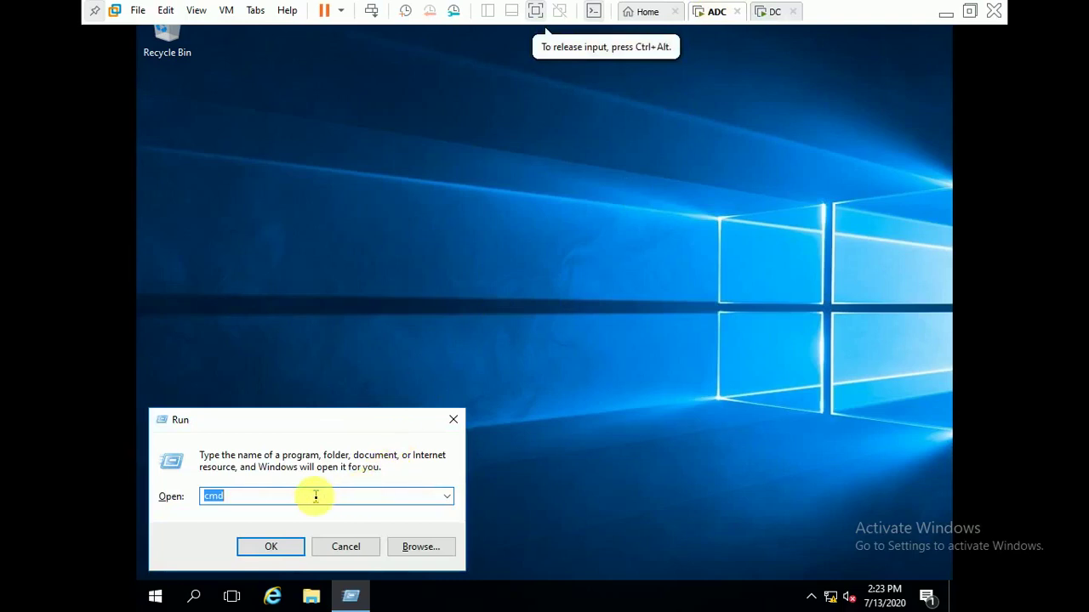
type("\\\\")
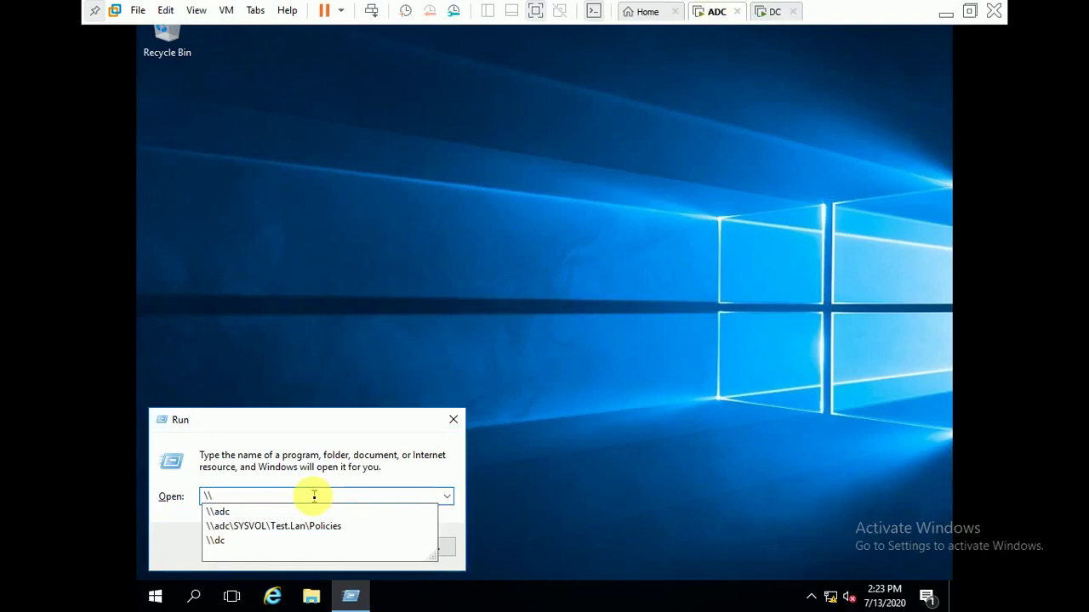
type("adc")
key("Return")
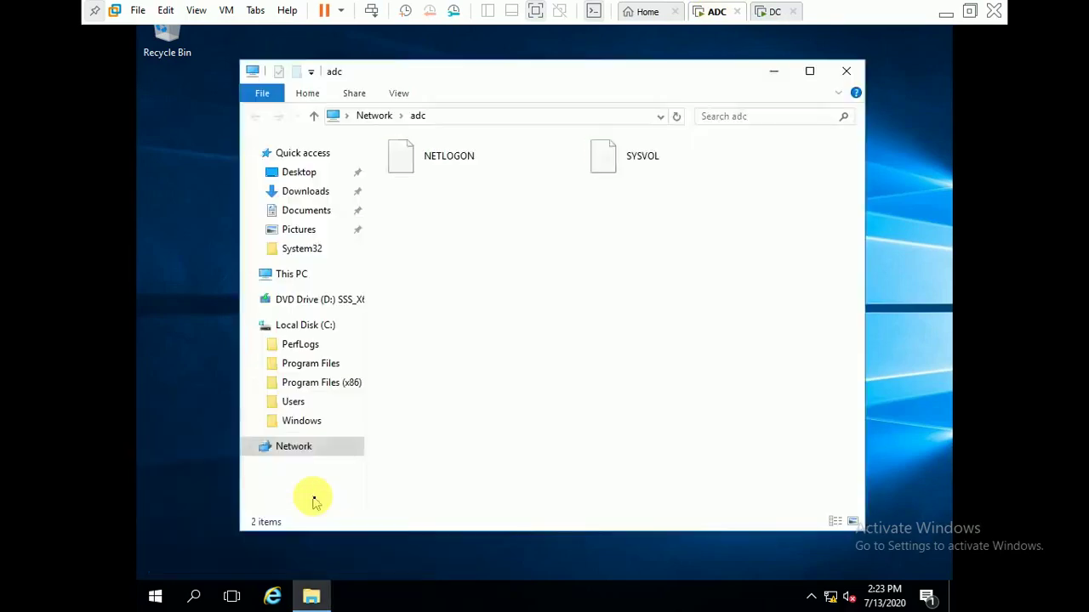
- Open SYSVOL\Test.Lan\Policies on the adc share and widen the Name column to show the full folder names
double_click(628, 163)
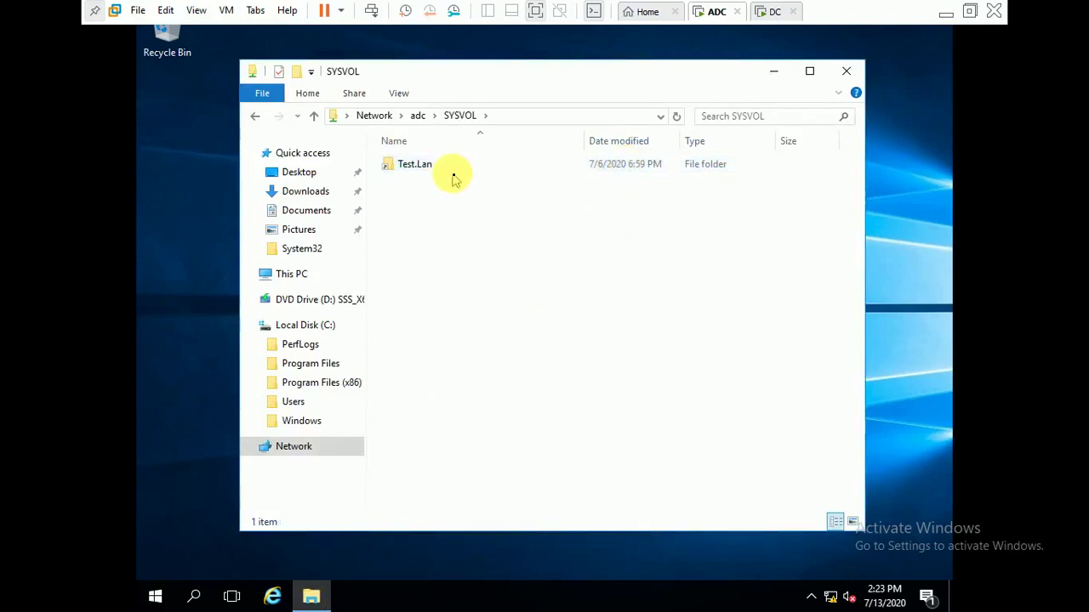
double_click(421, 170)
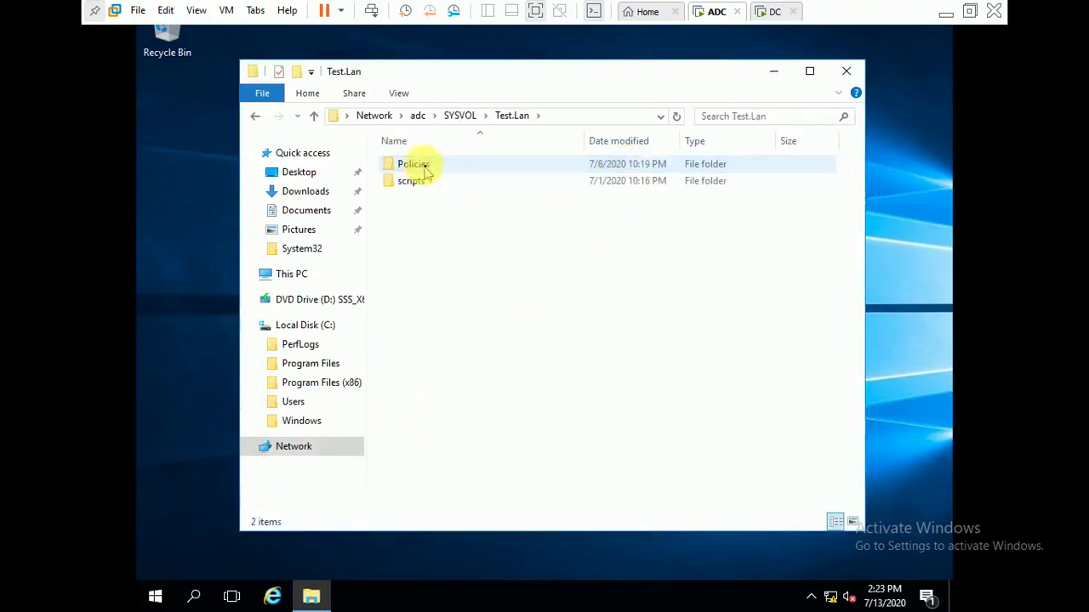
double_click(424, 166)
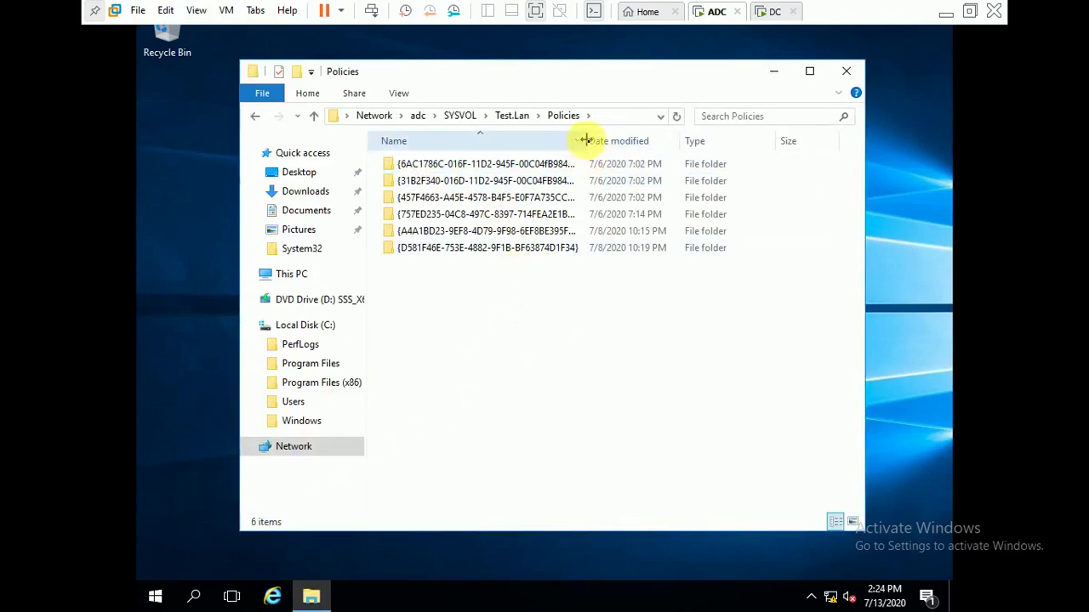
left_click_drag(587, 140, 630, 140)
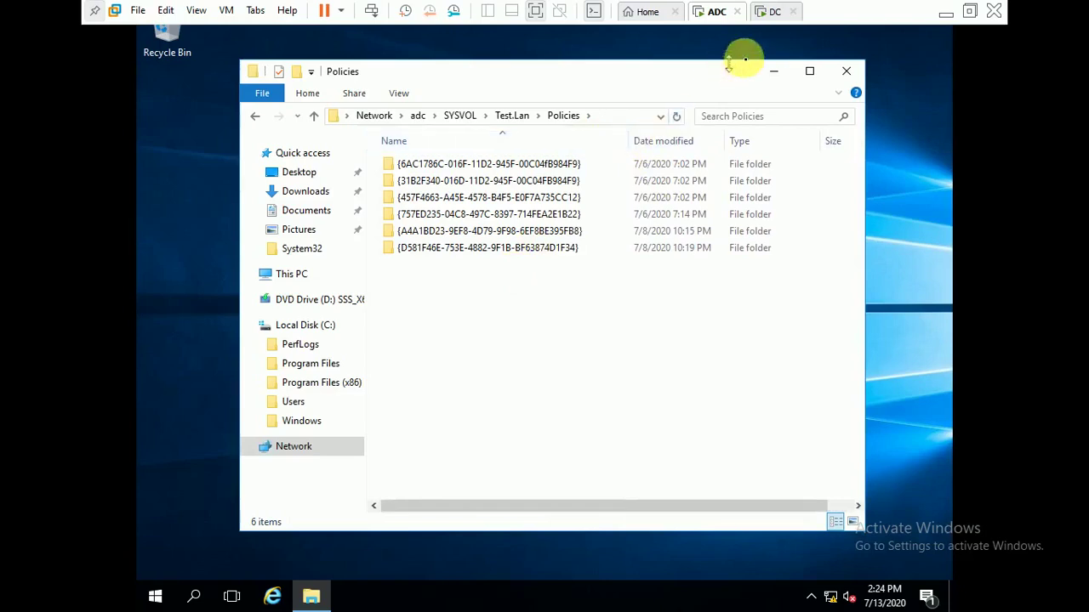
- Switch to the DC virtual machine, launch Group Policy Management from Server Manager, and close Server Manager
left_click(779, 20)
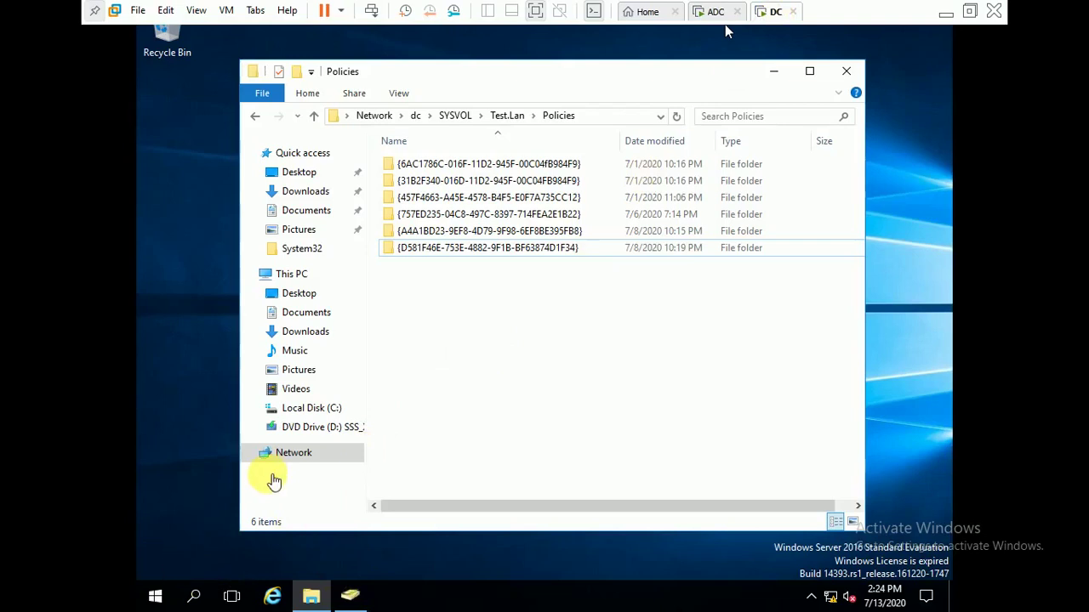
left_click(158, 592)
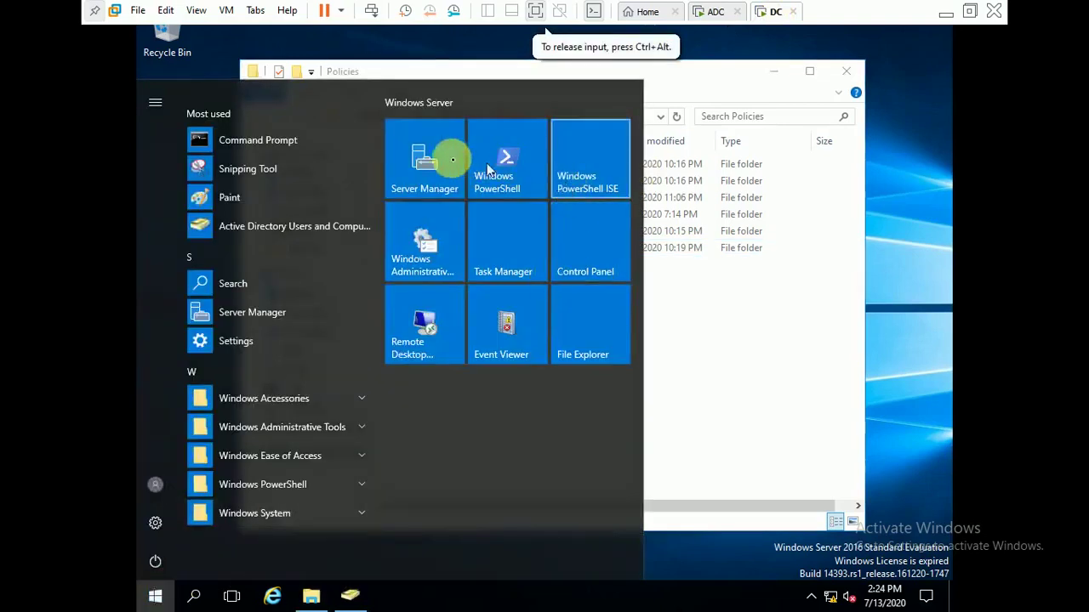
left_click(434, 163)
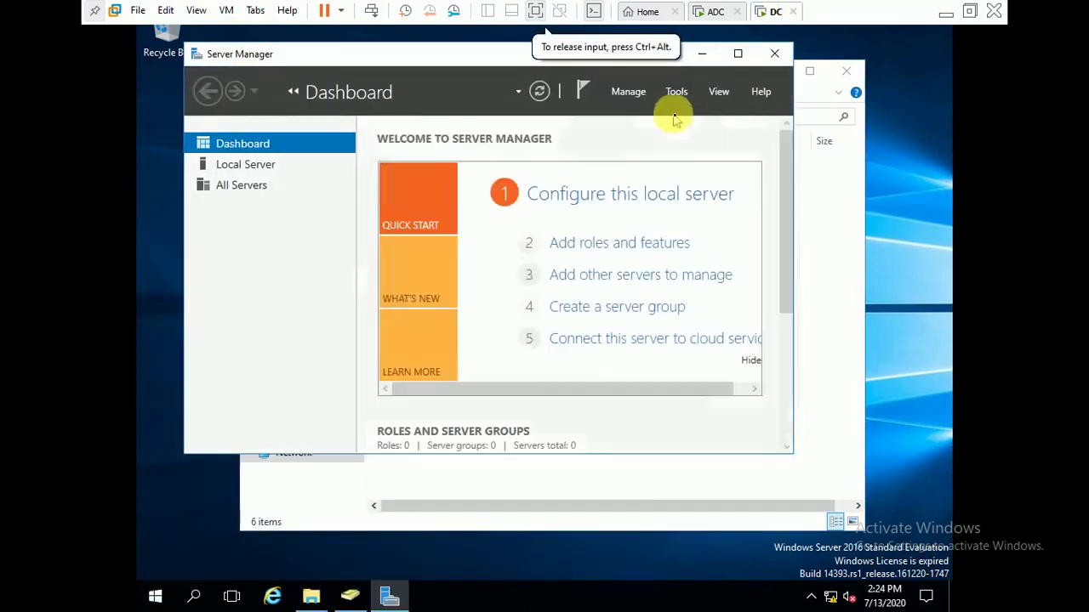
left_click(676, 91)
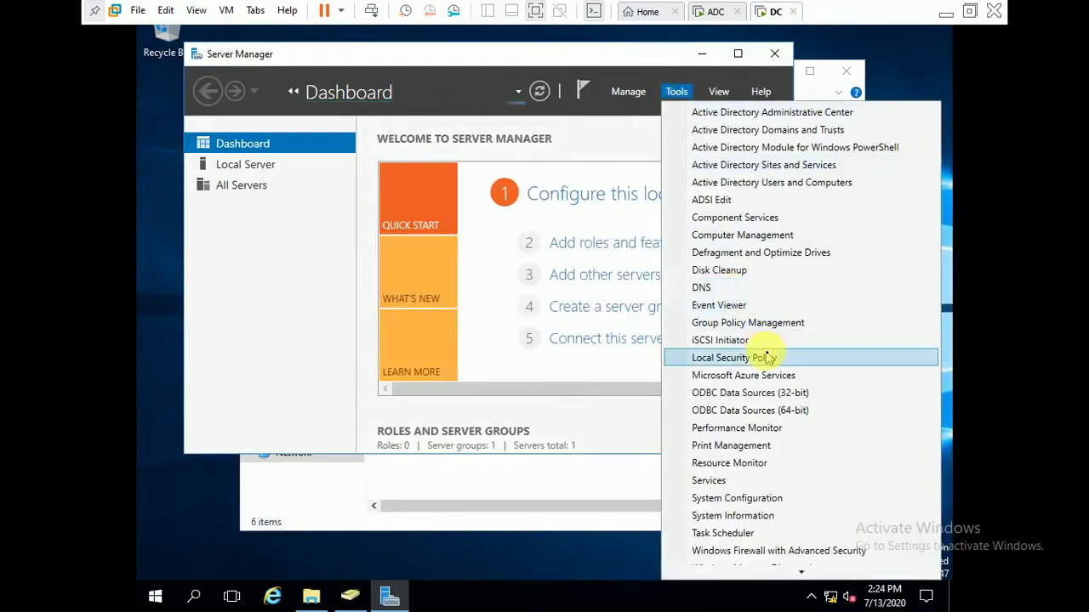
left_click(753, 323)
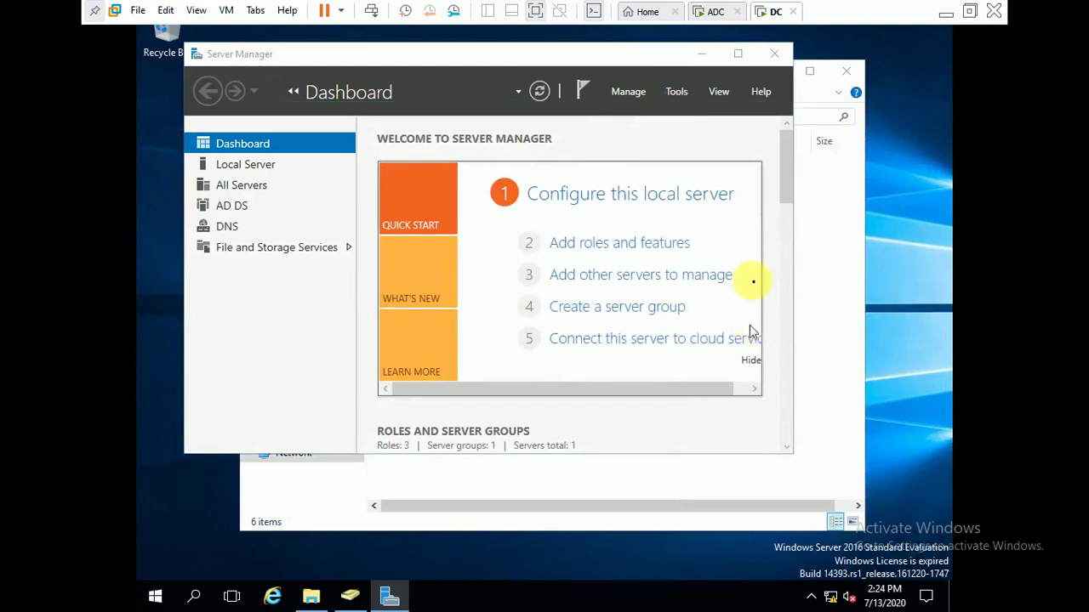
left_click(775, 54)
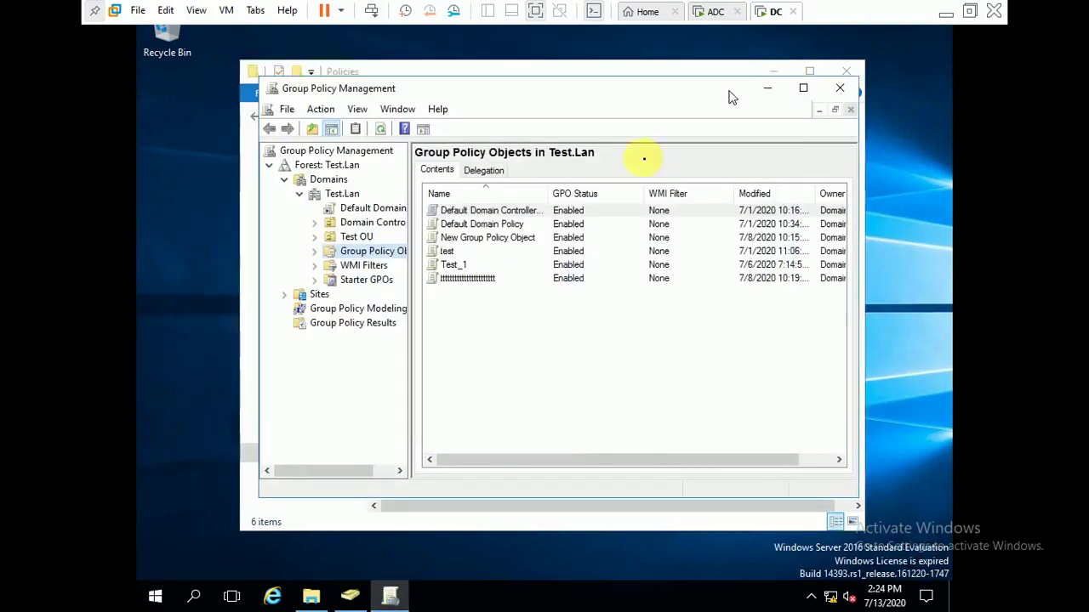
- Create a GPO named "Test all" in Test.Lan's Group Policy Objects container and select it in the list
right_click(350, 255)
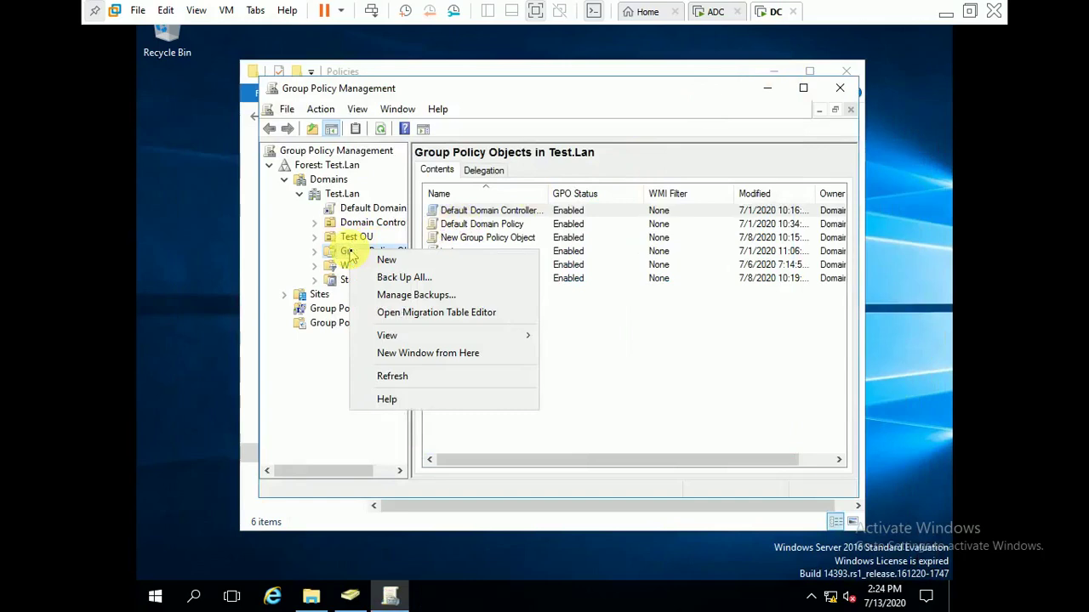
left_click(427, 266)
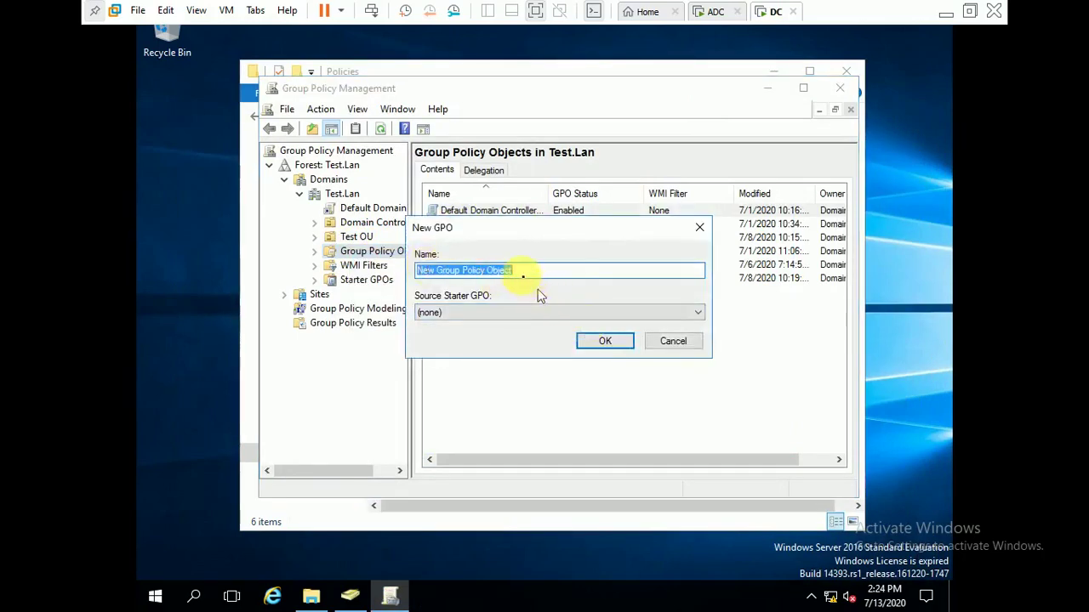
type("Test all")
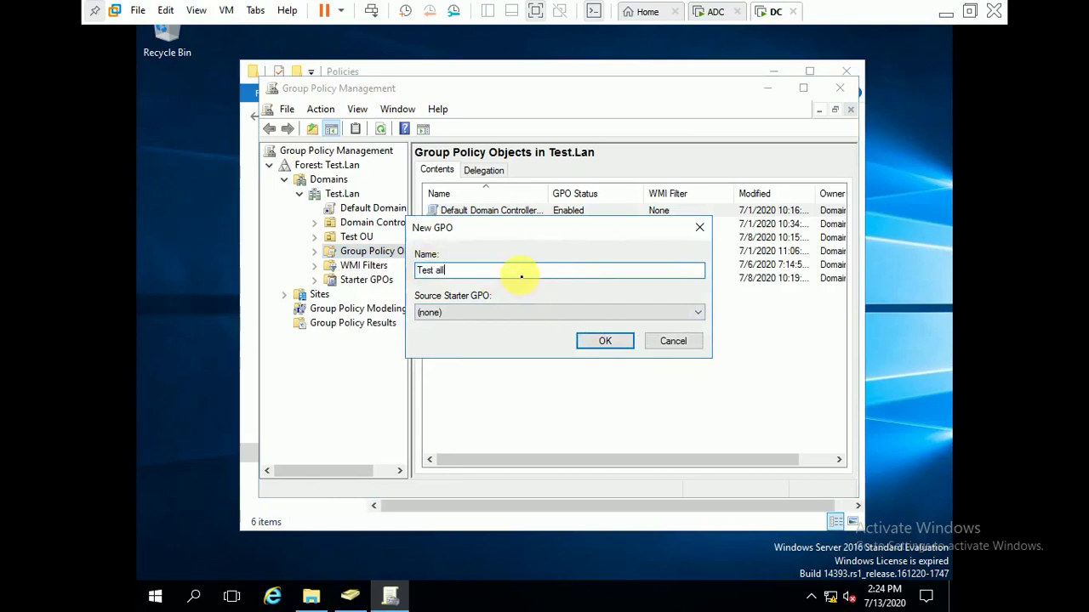
left_click(604, 342)
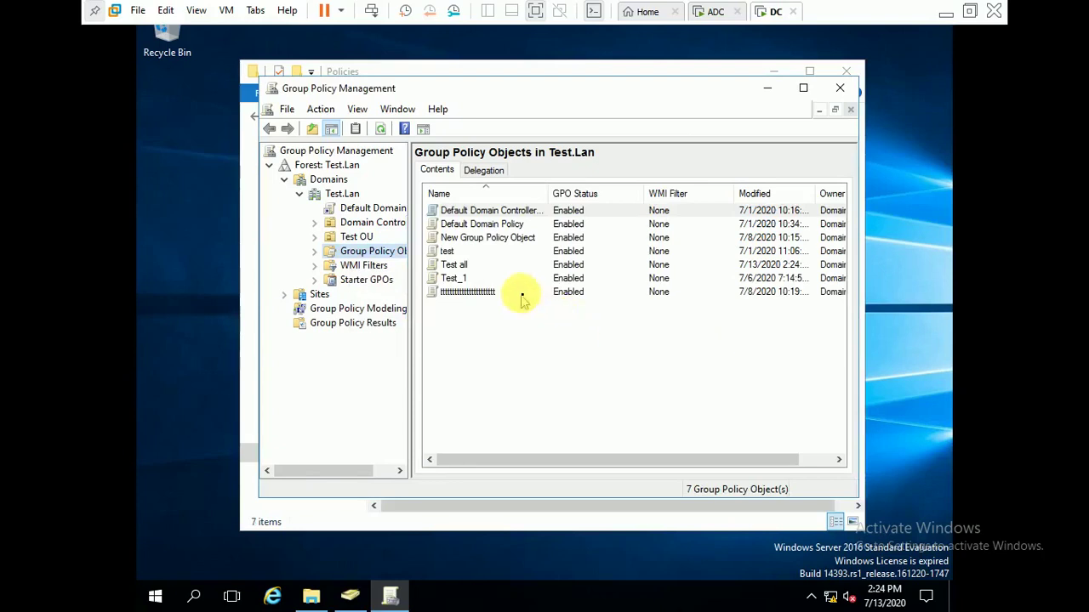
left_click(463, 268)
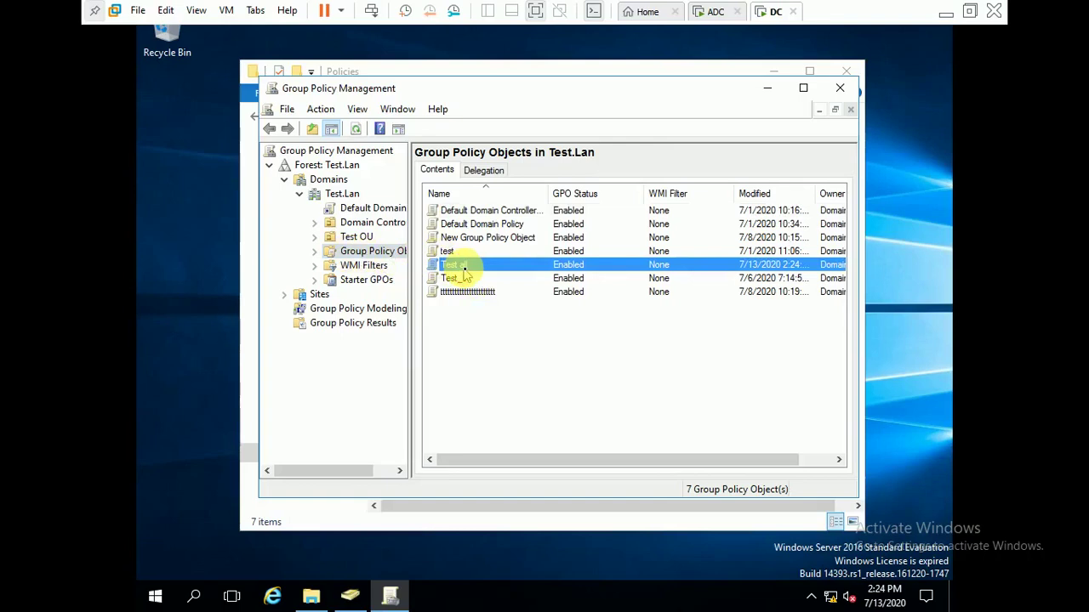
- Check the SYSVOL Policies folder on the DC and on the ADC for the new policy's folder
left_click(308, 598)
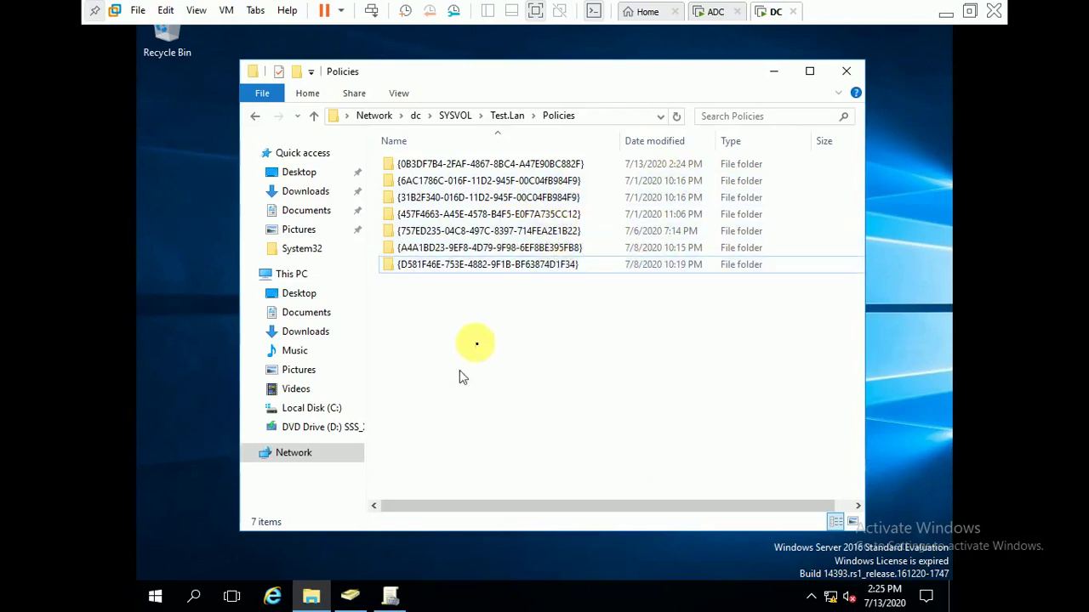
left_click(715, 14)
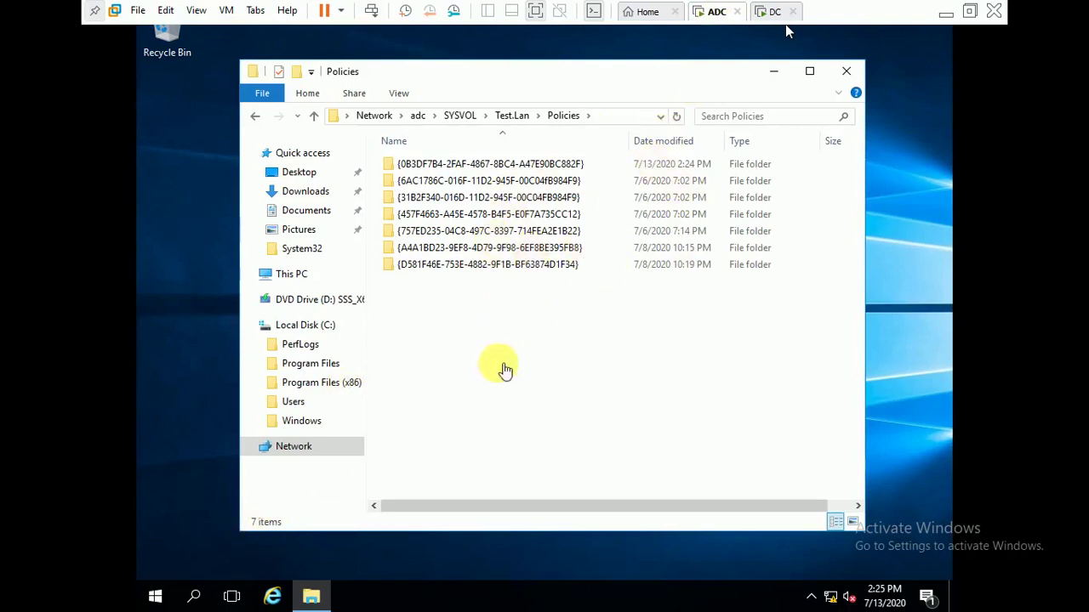
left_click(946, 15)
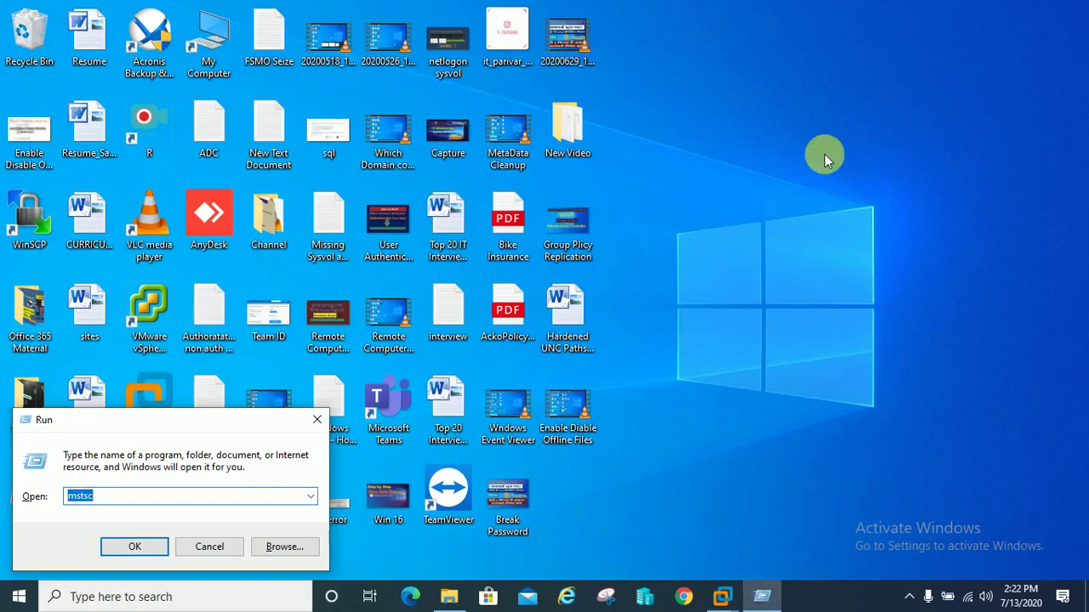
key("Escape")
mouse_move(723, 591)
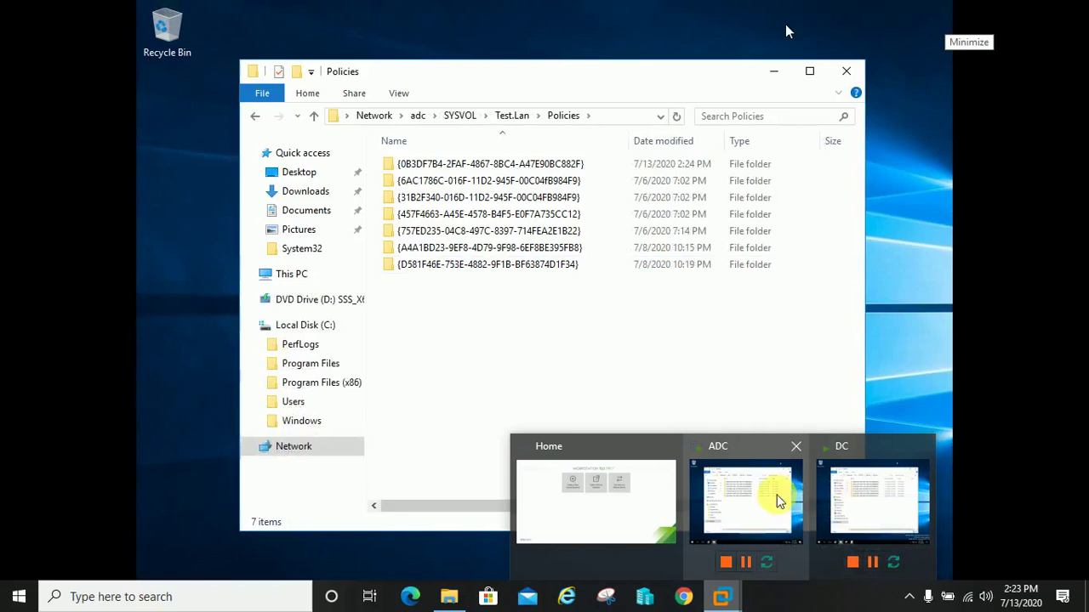
left_click(781, 502)
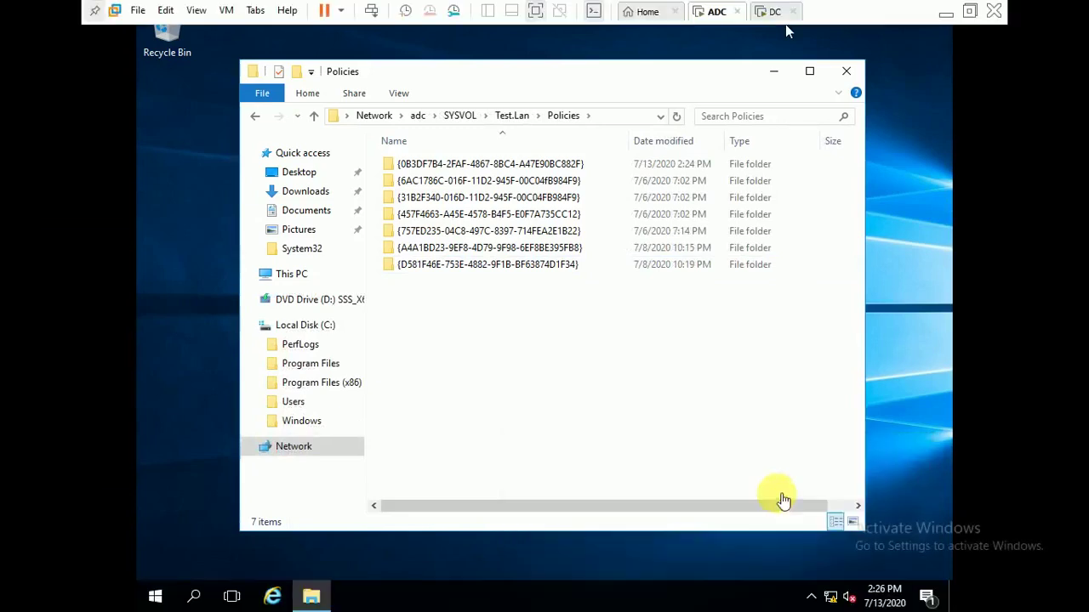
- Launch Group Policy Management from Server Manager on the ADC
left_click(155, 597)
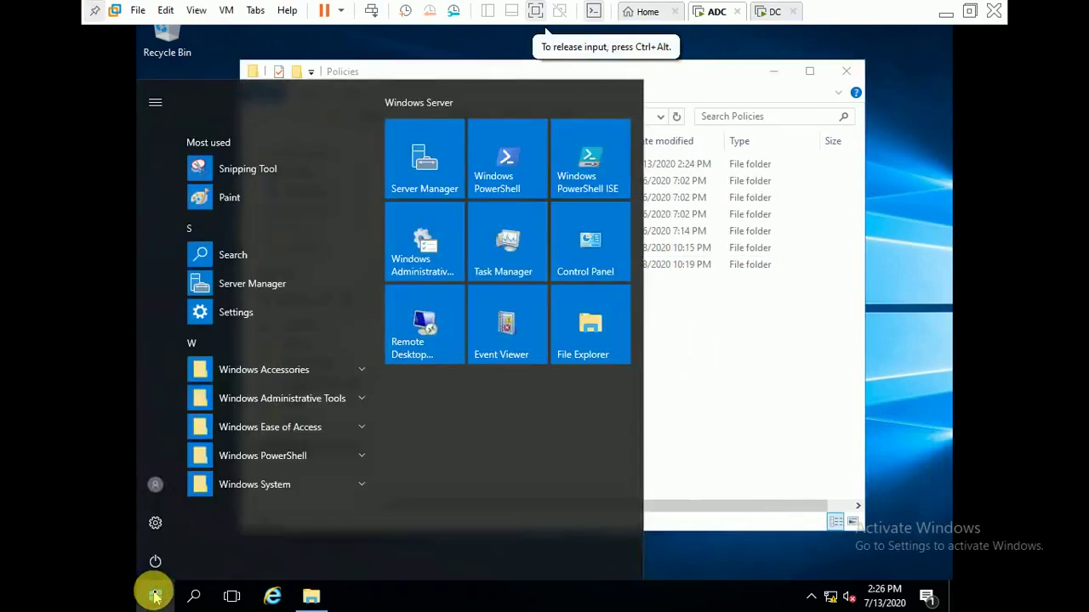
left_click(424, 161)
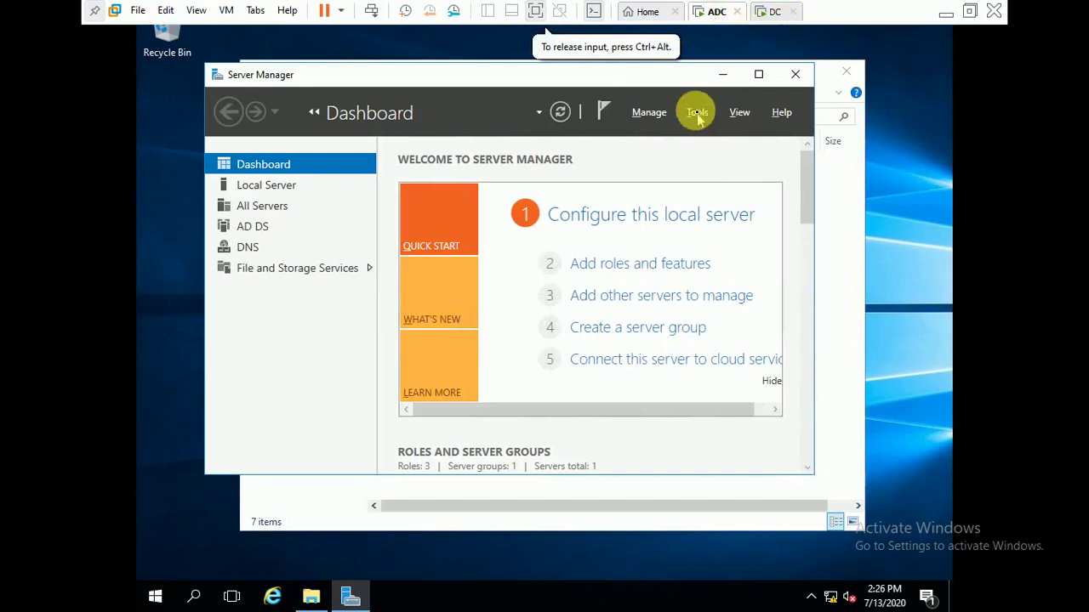
left_click(696, 113)
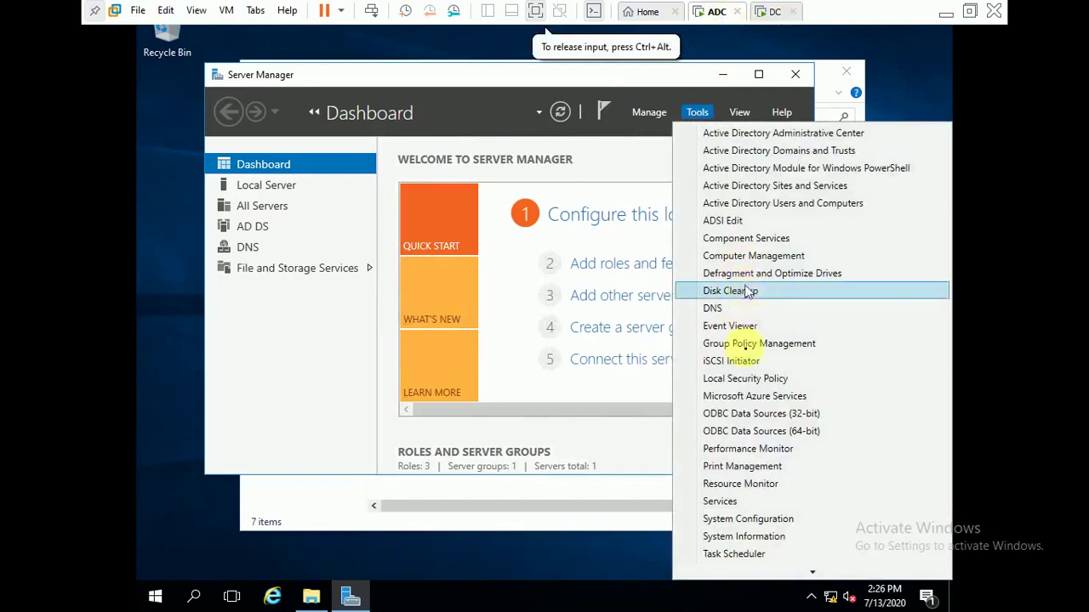
left_click(741, 343)
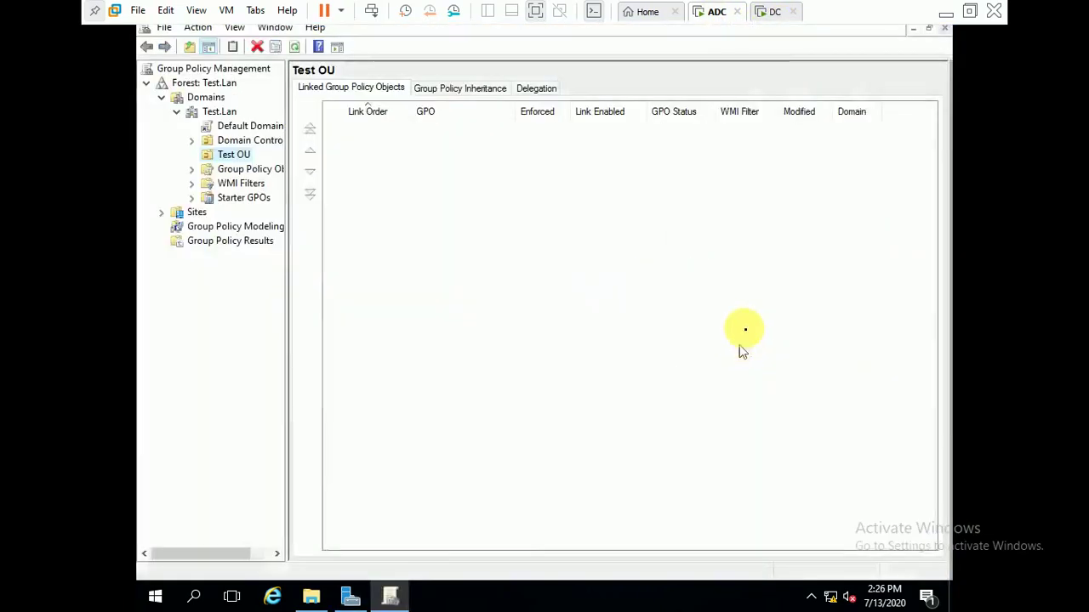
- List the Group Policy Objects in Test.Lan on the ADC and select the "Test all" policy
double_click(247, 170)
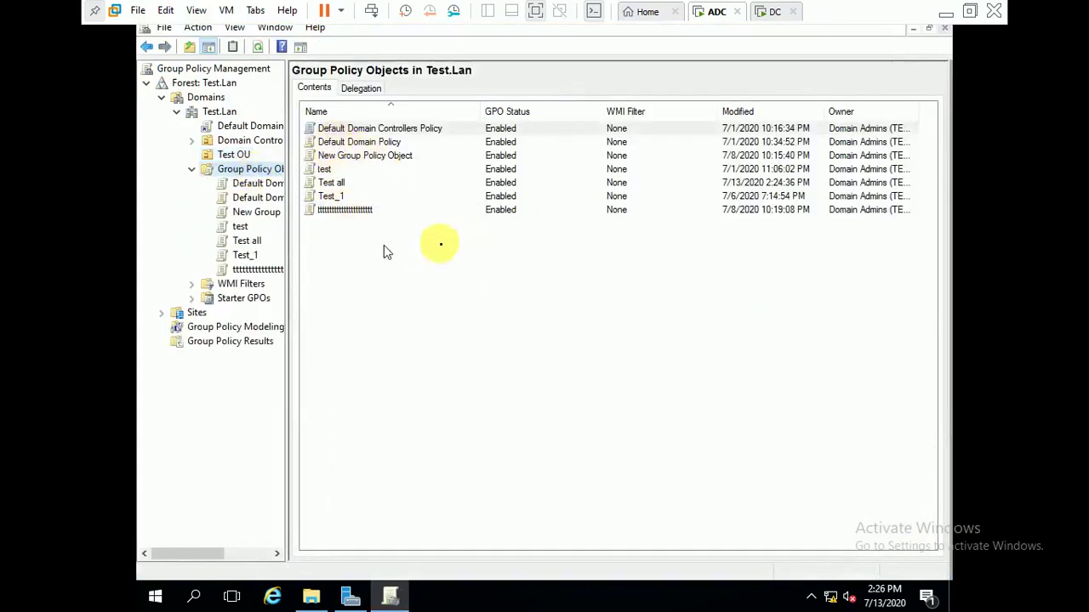
left_click(339, 195)
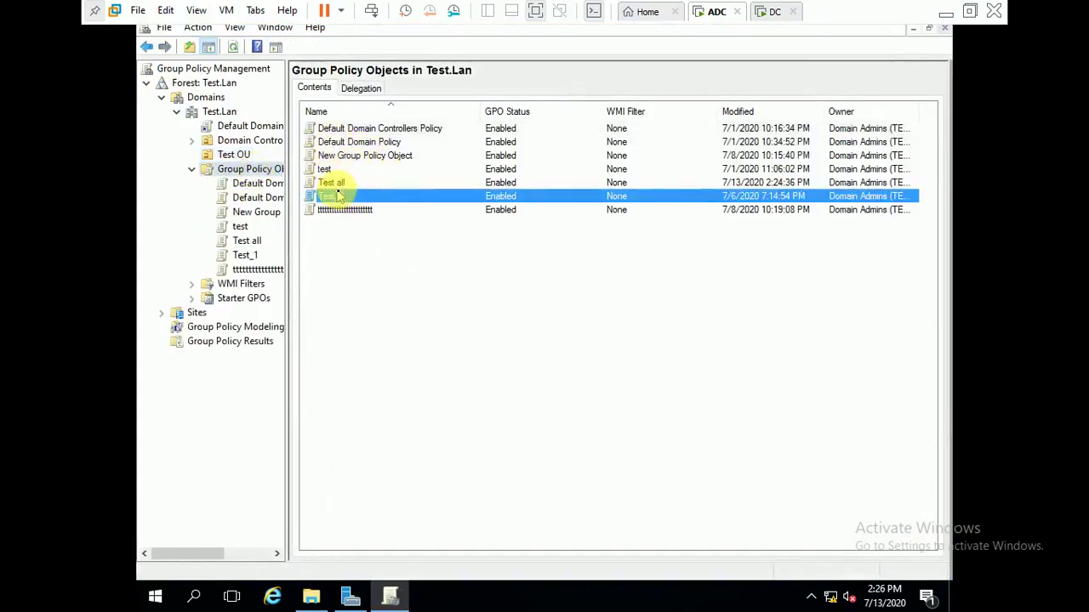
left_click(337, 183)
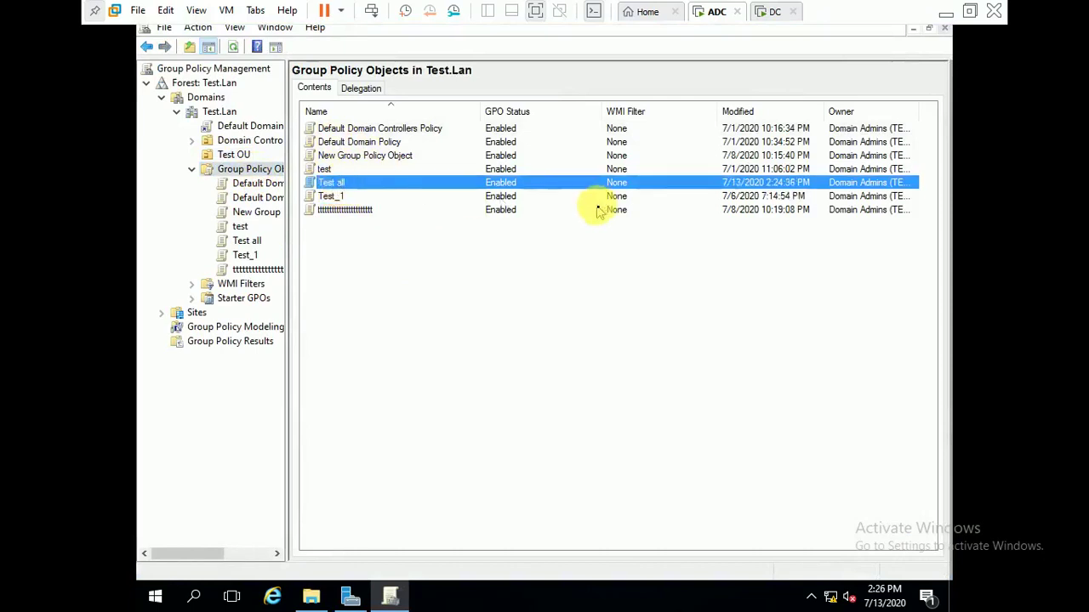
- Open Active Directory Users and Computers from Server Manager on the ADC and show the System > Policies container of Test.Lan
left_click(960, 104)
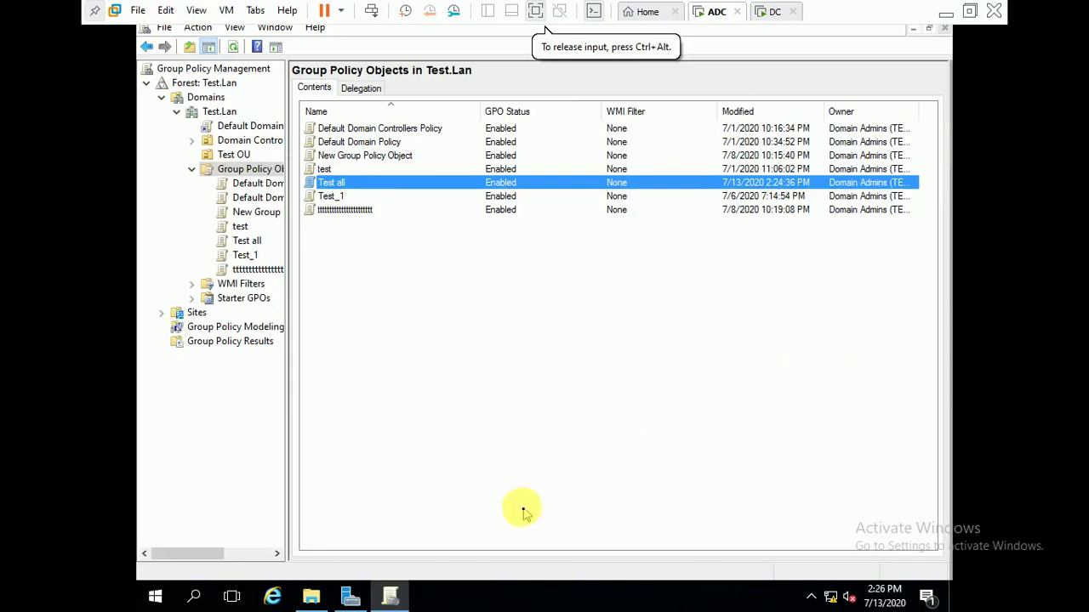
left_click(394, 596)
left_click(348, 595)
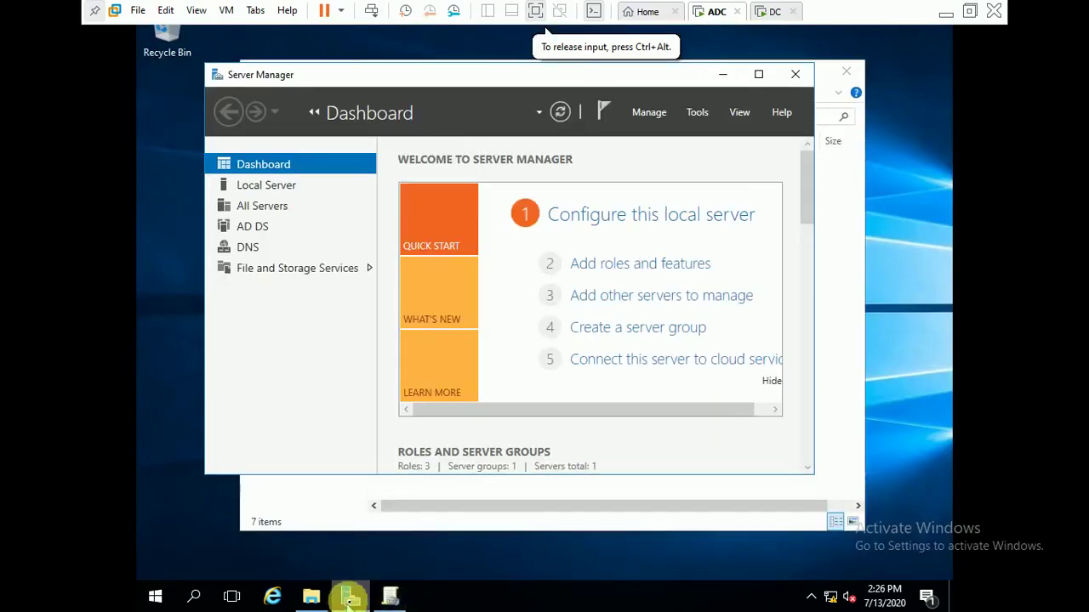
left_click(695, 112)
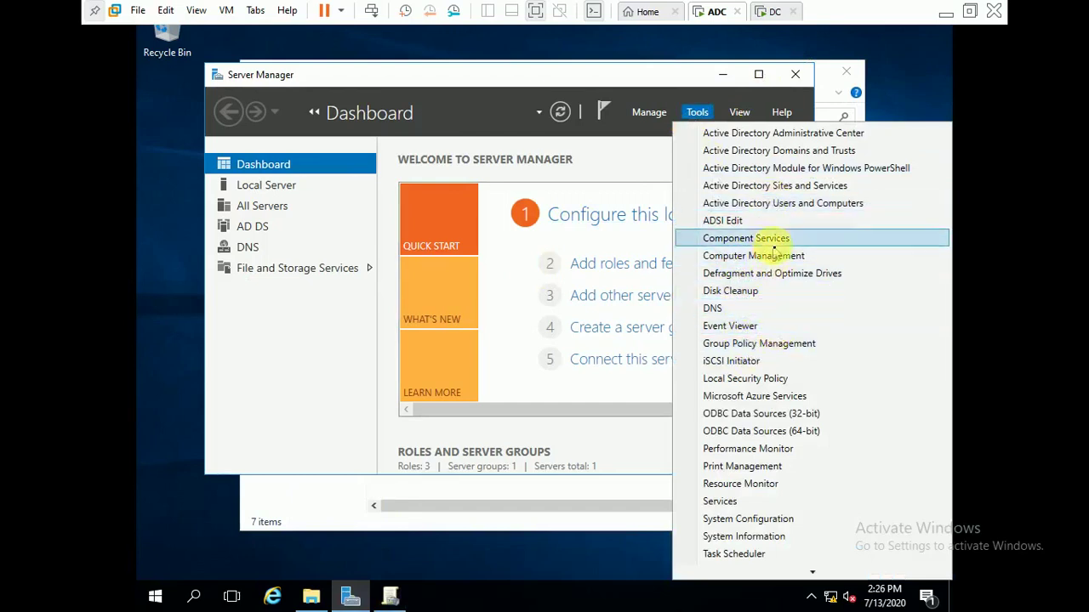
left_click(774, 211)
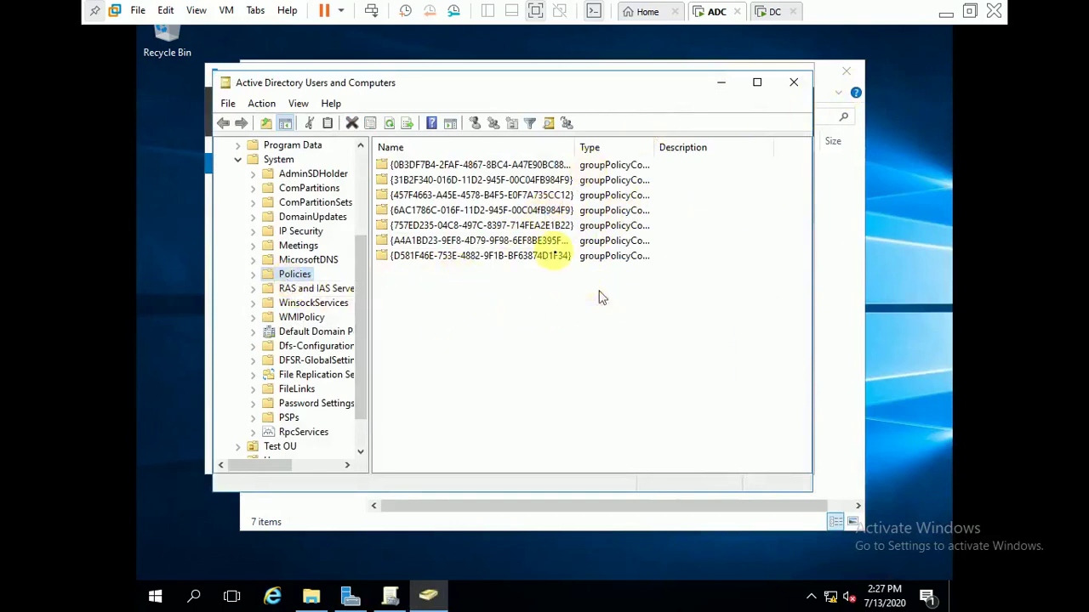
- Go through the policy containers under System > Policies from the first to the last entry
left_click(520, 165)
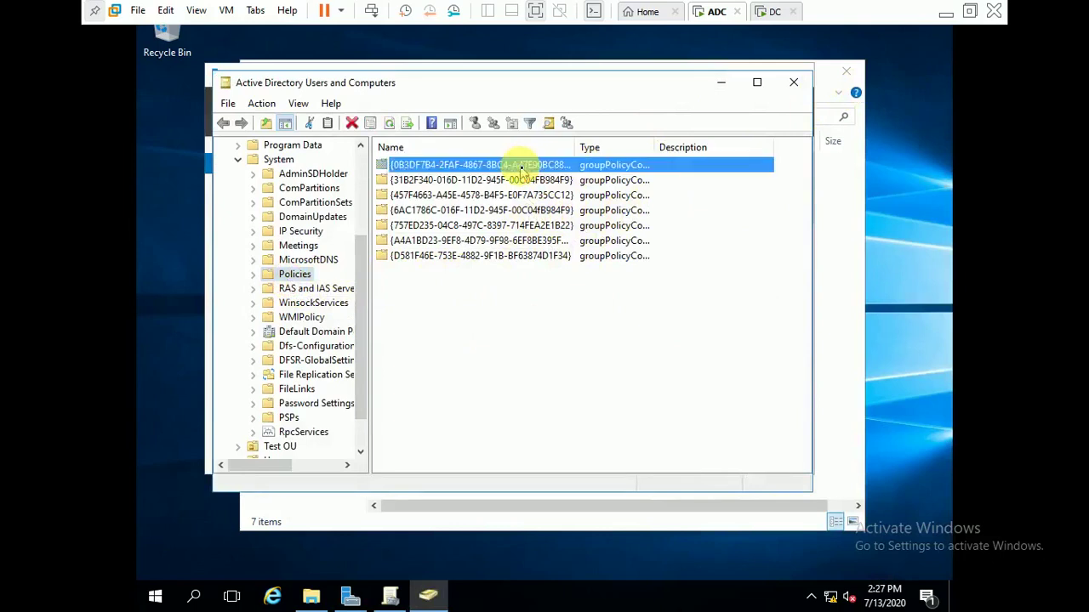
left_click(521, 175)
key("Down")
key("Down")
key("Down")
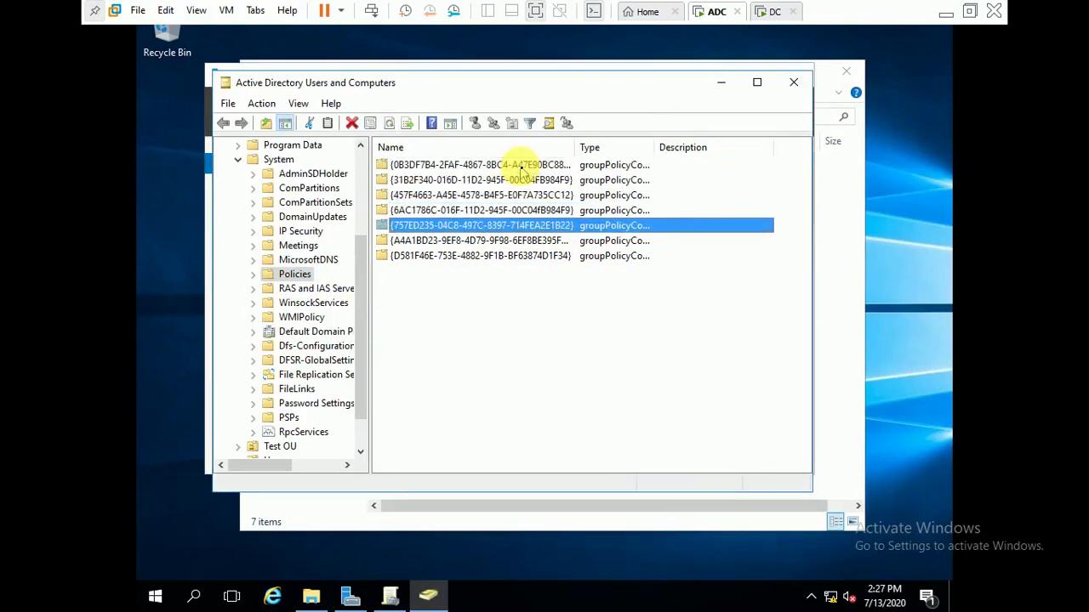
key("Down")
key("Down")
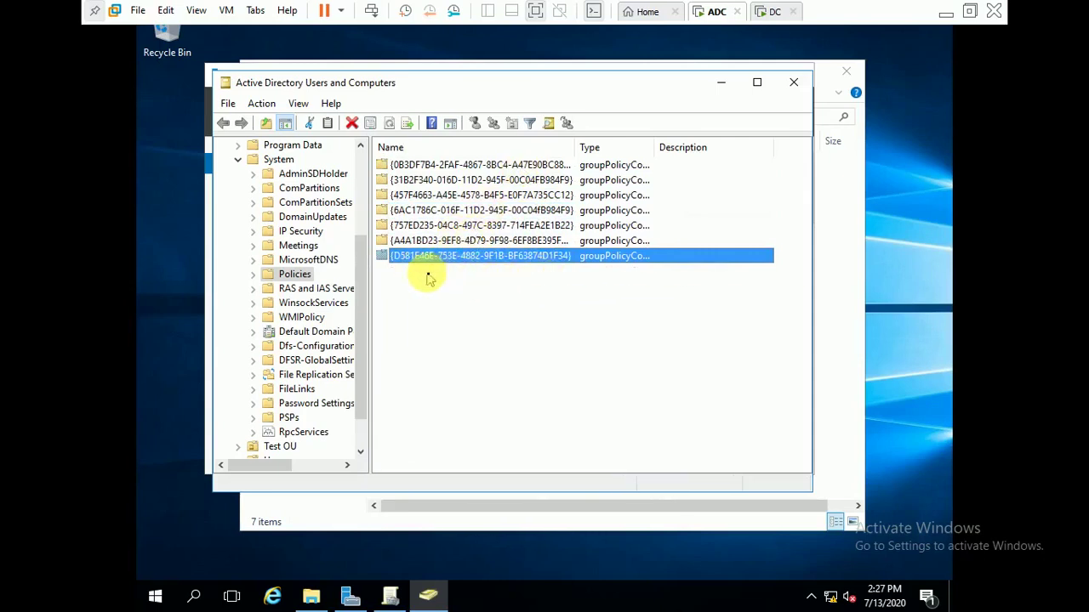
- Check the console's Advanced Features view setting, and close Active Directory Users and Computers and Server Manager
left_click_drag(369, 265, 351, 168)
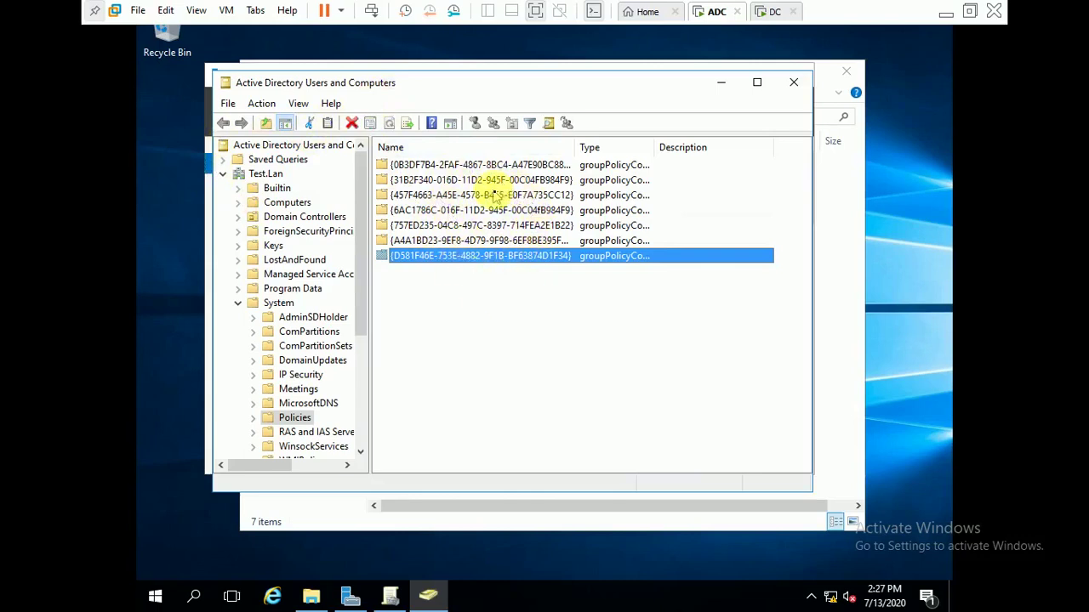
left_click(298, 104)
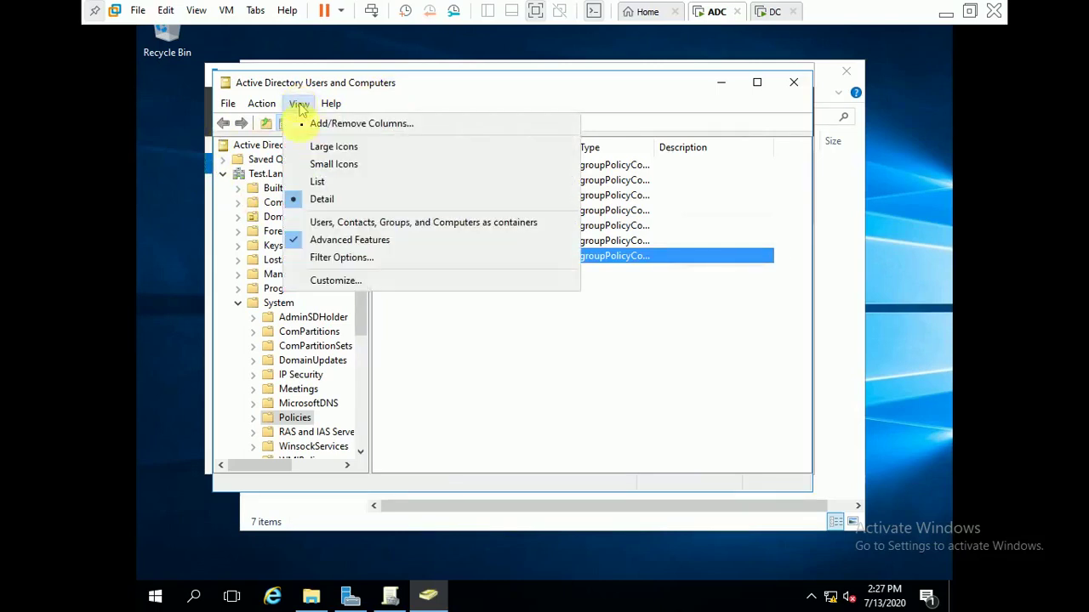
left_click(498, 332)
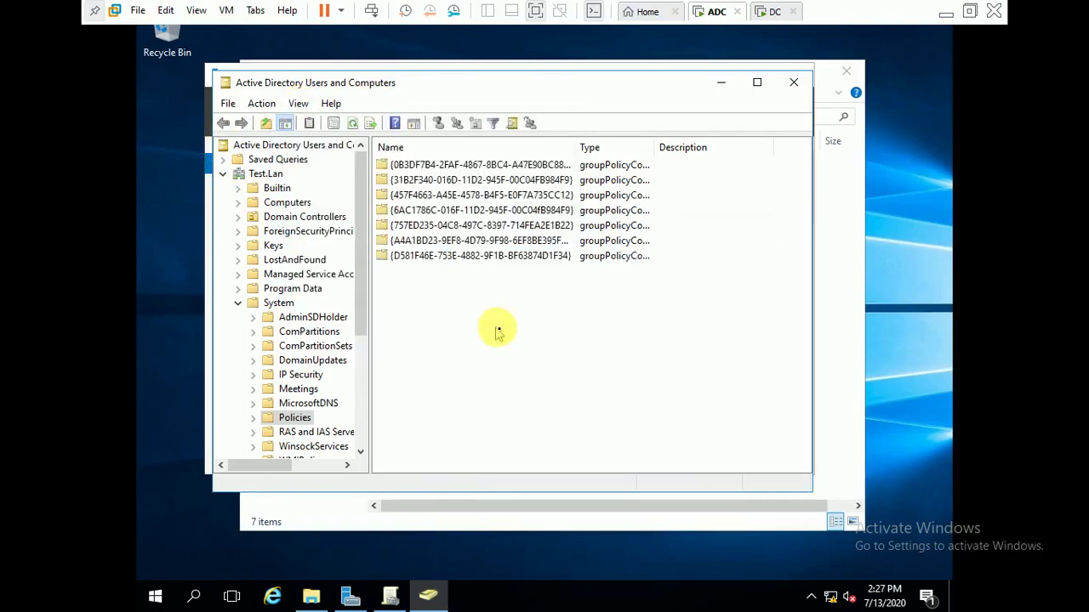
left_click(793, 84)
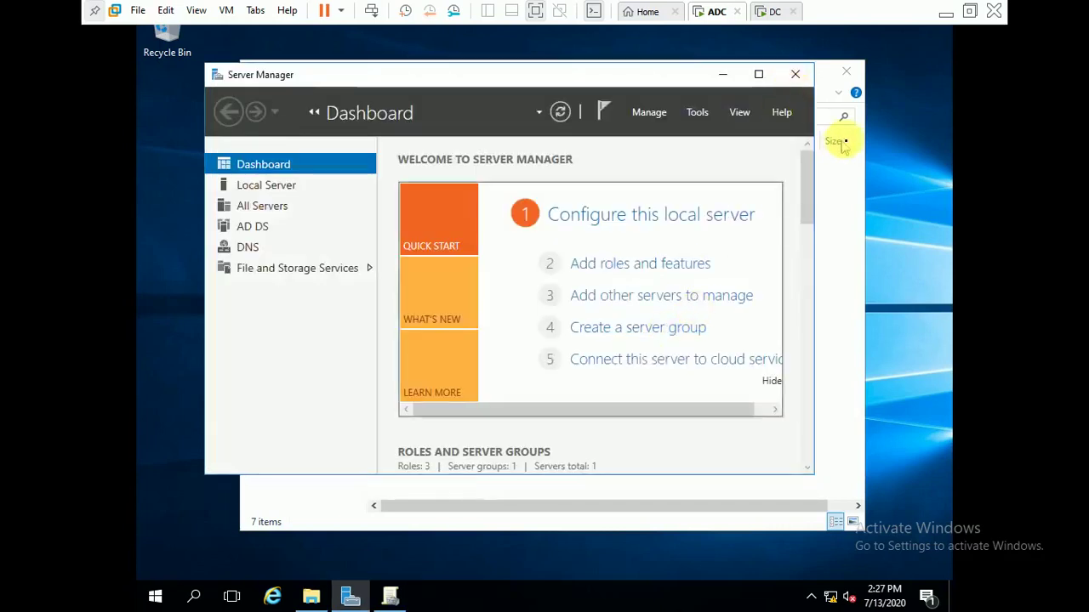
left_click(794, 74)
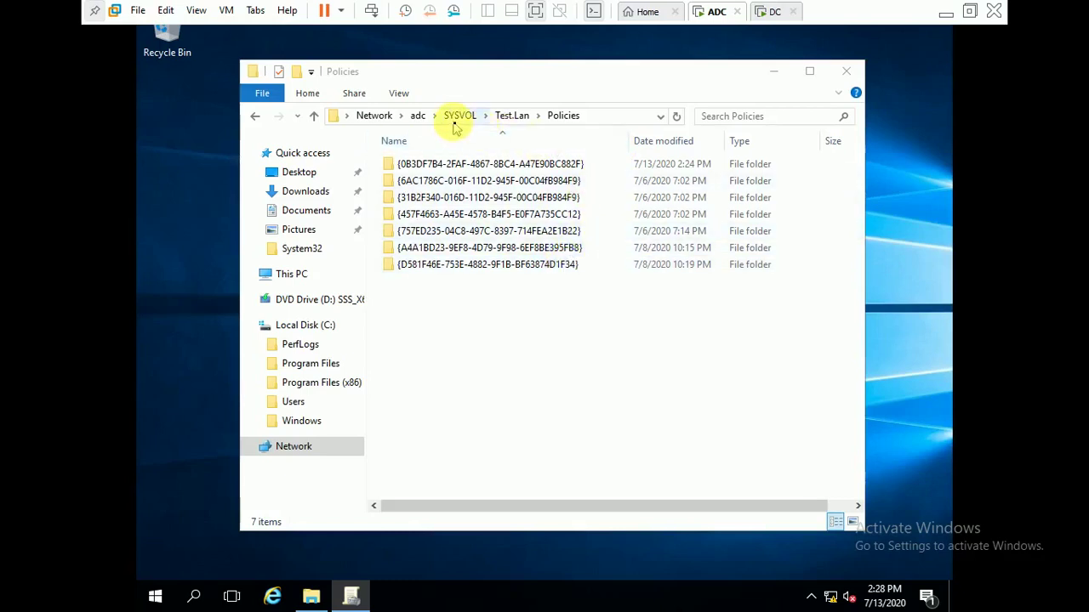
- Compare the SYSVOL Policies folders of the DC and the ADC, and close the folder window on the ADC
left_click(778, 11)
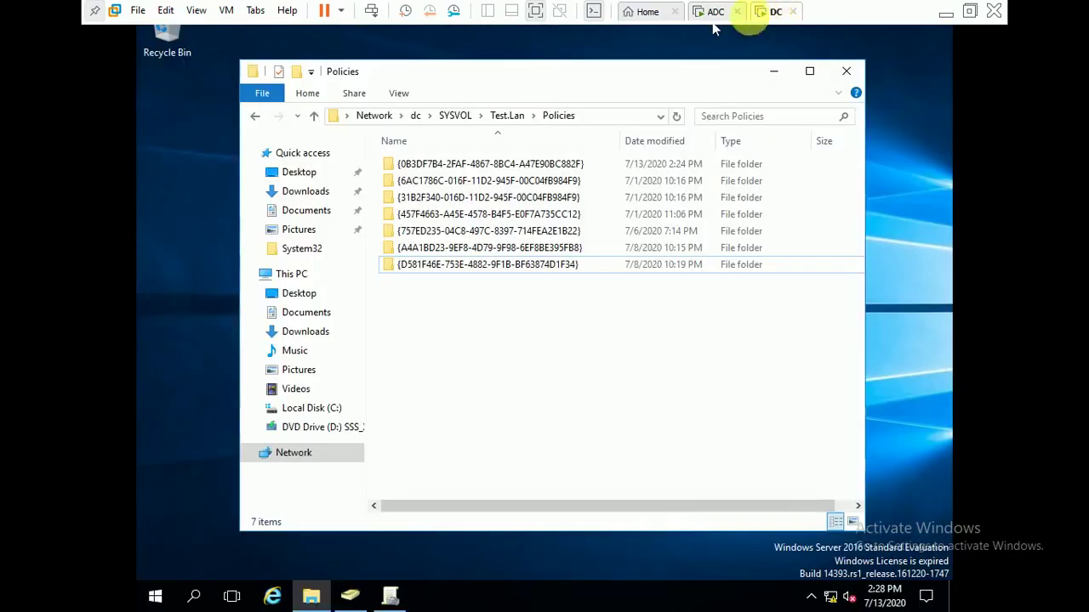
left_click(720, 11)
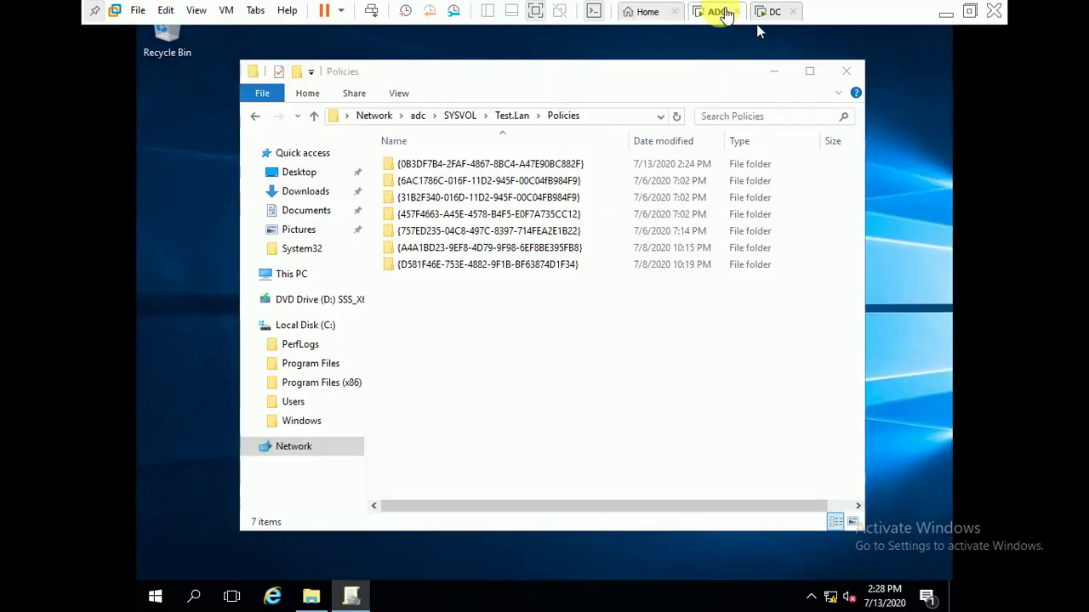
left_click(849, 74)
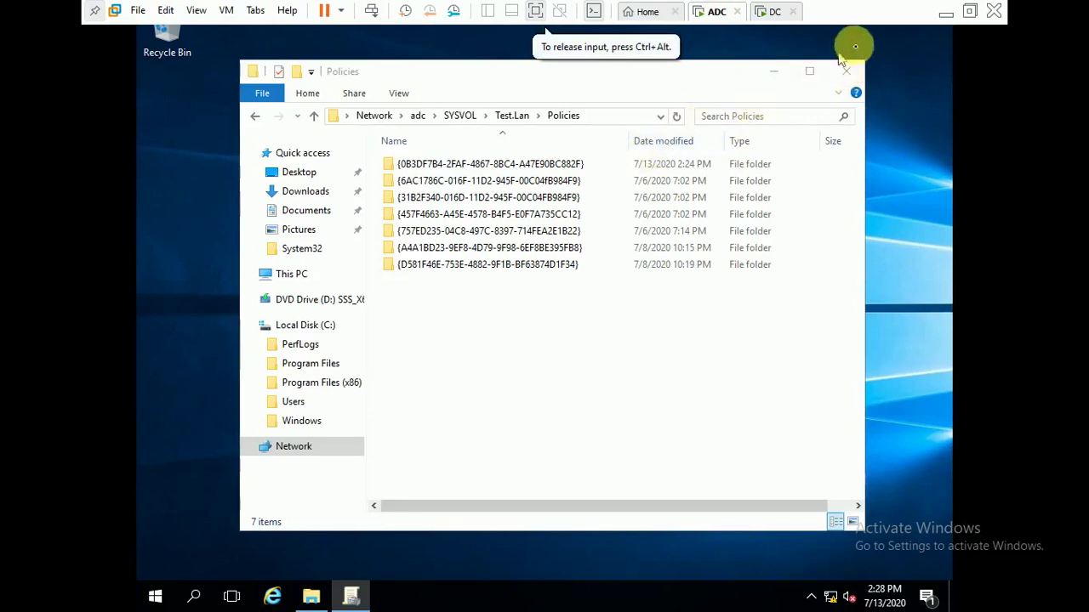
left_click(852, 81)
left_click(852, 79)
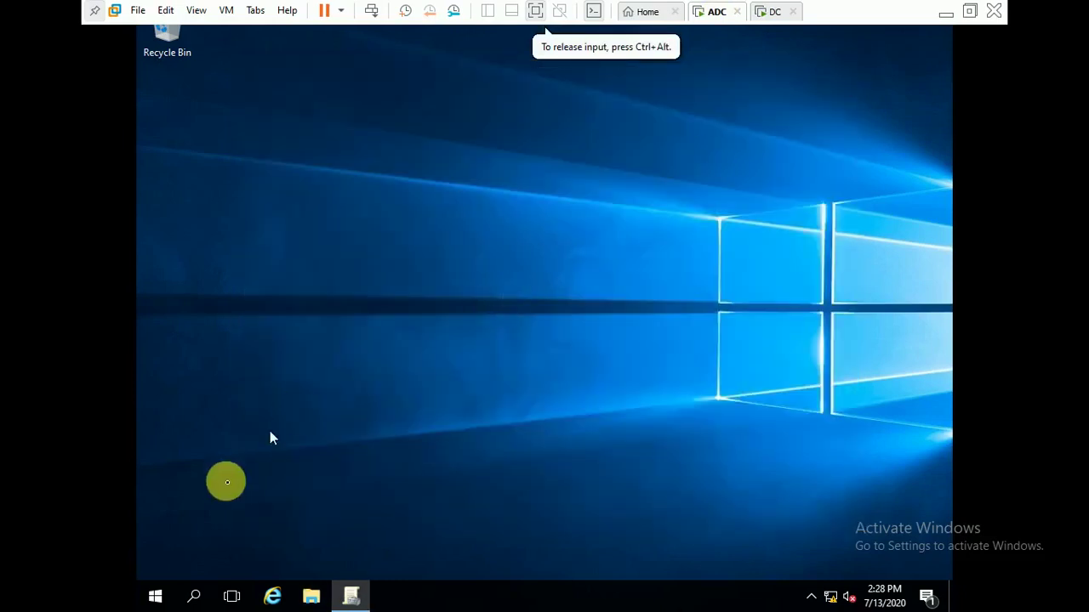
- Create a GPO named "Test 123" in Test.Lan's Group Policy Objects container from Group Policy Management on the ADC
left_click(351, 595)
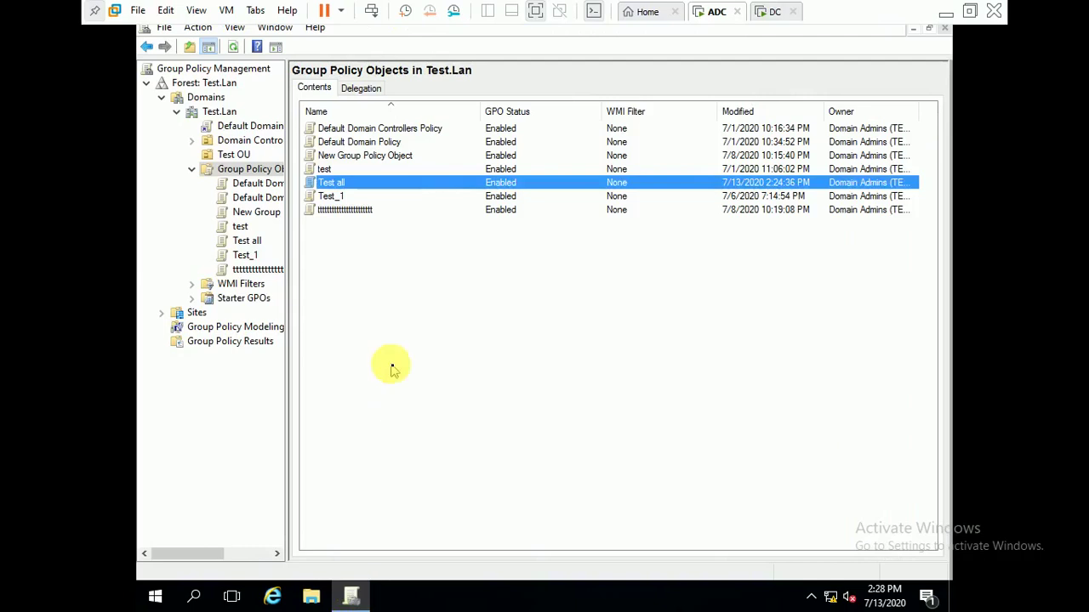
right_click(242, 171)
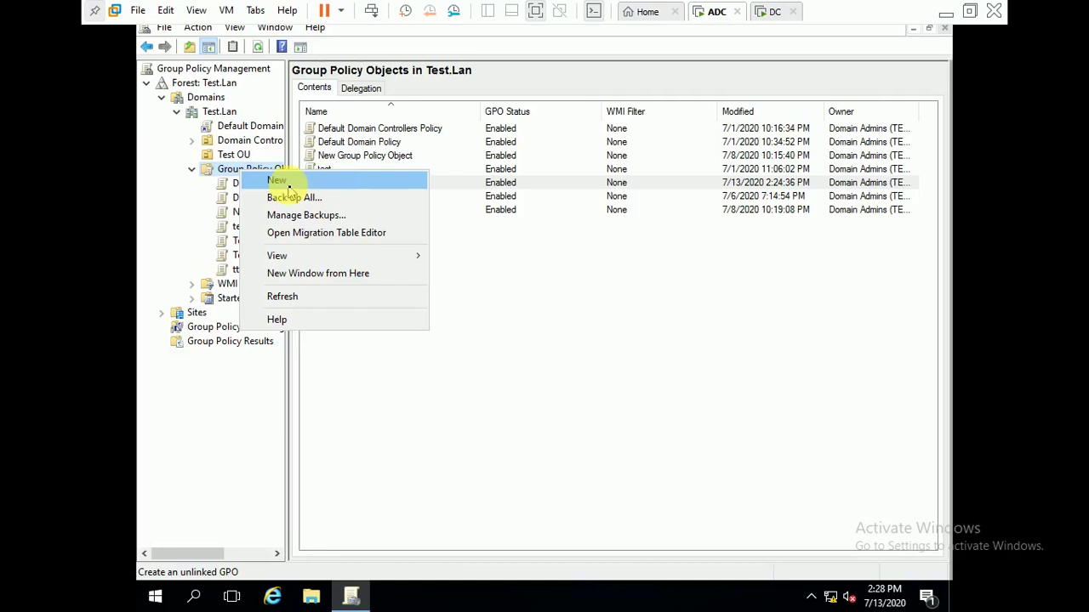
left_click(287, 182)
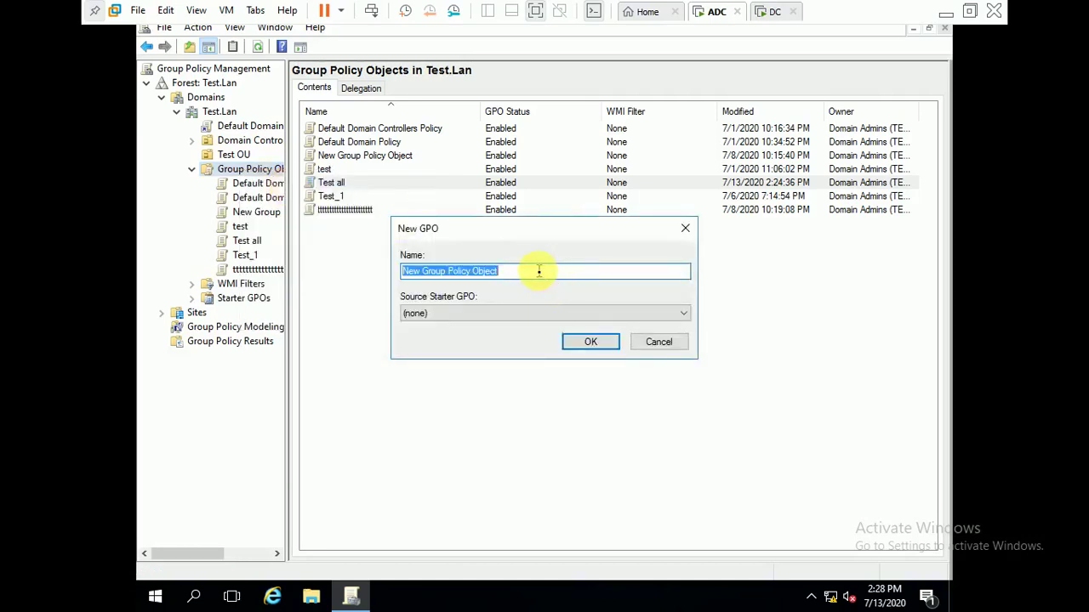
type("Test 123")
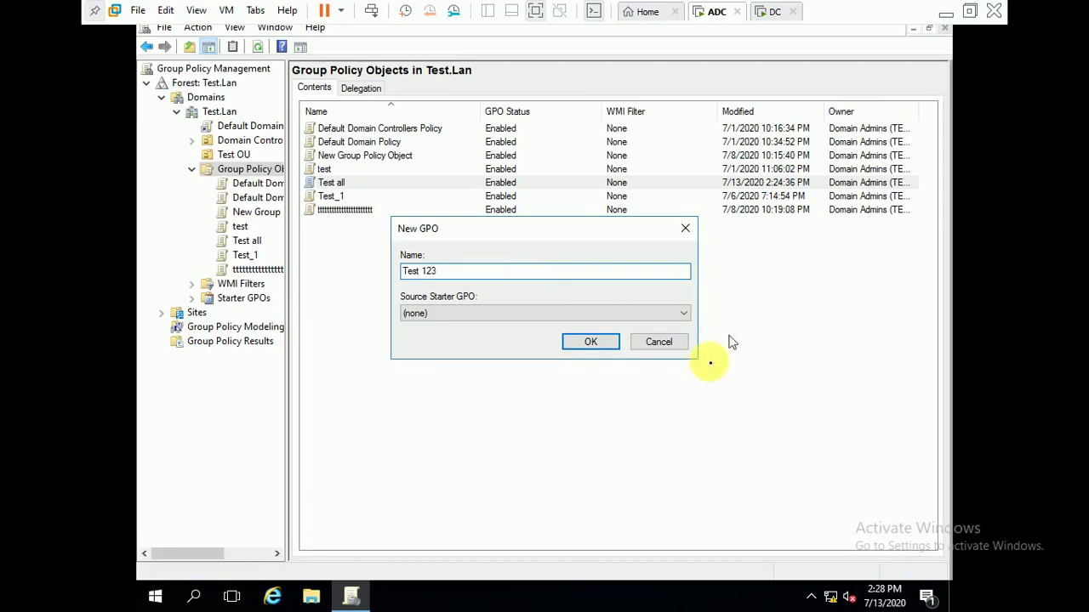
left_click(591, 344)
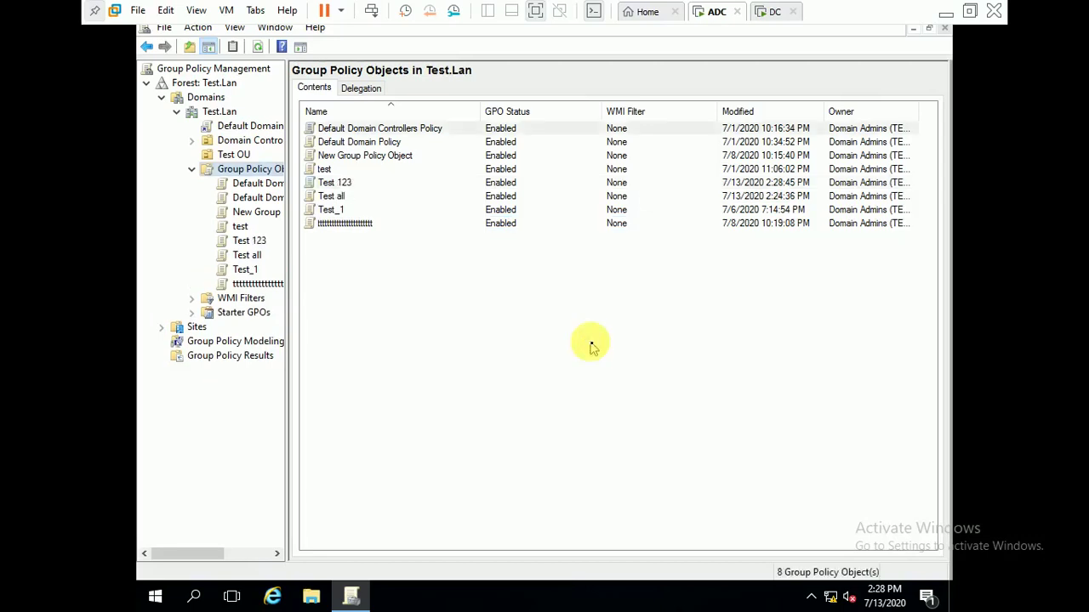
- Check the DC's SYSVOL Policies folder for the new GPO's folder, sorting the list by date modified, newest first
left_click(766, 15)
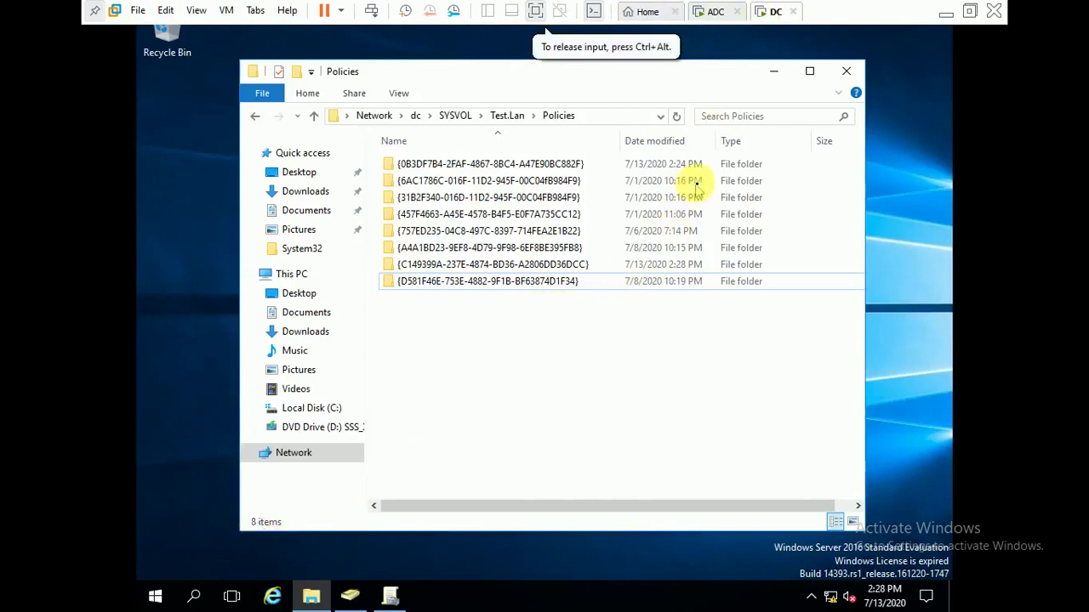
left_click(652, 144)
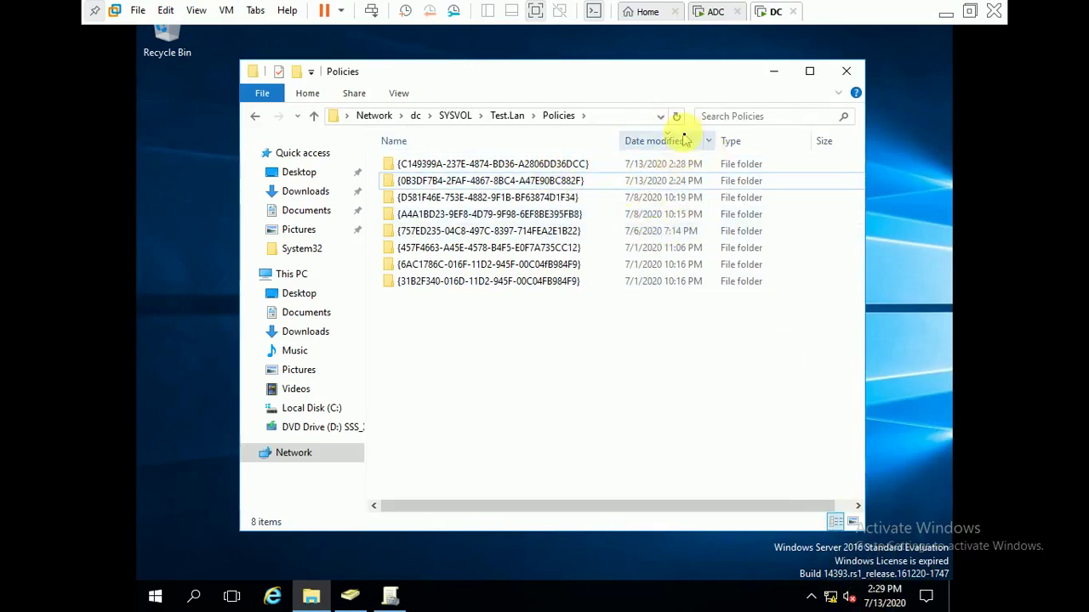
left_click(716, 21)
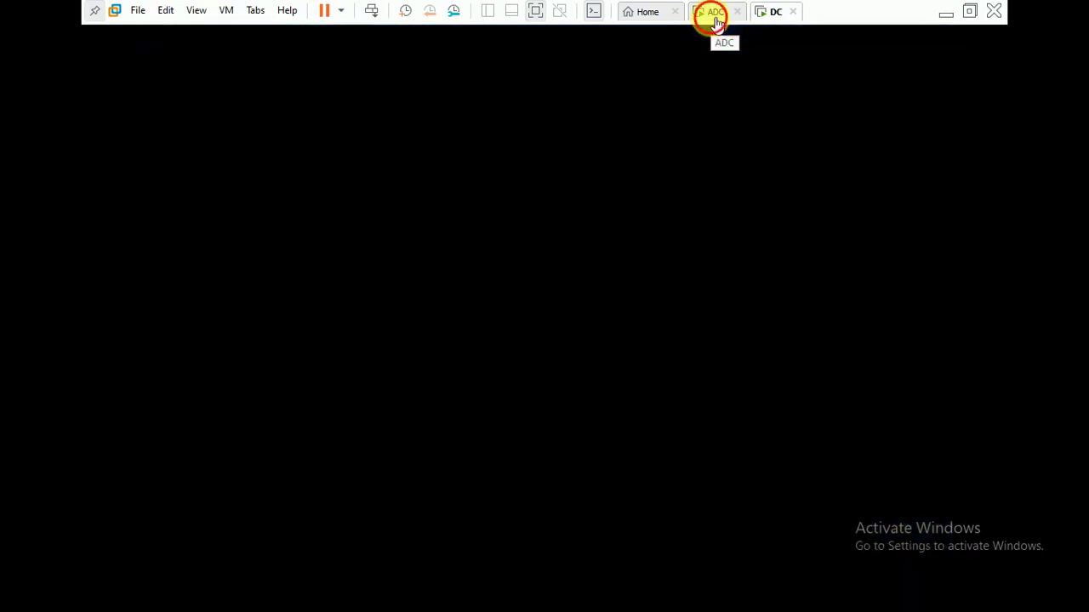
left_click(772, 11)
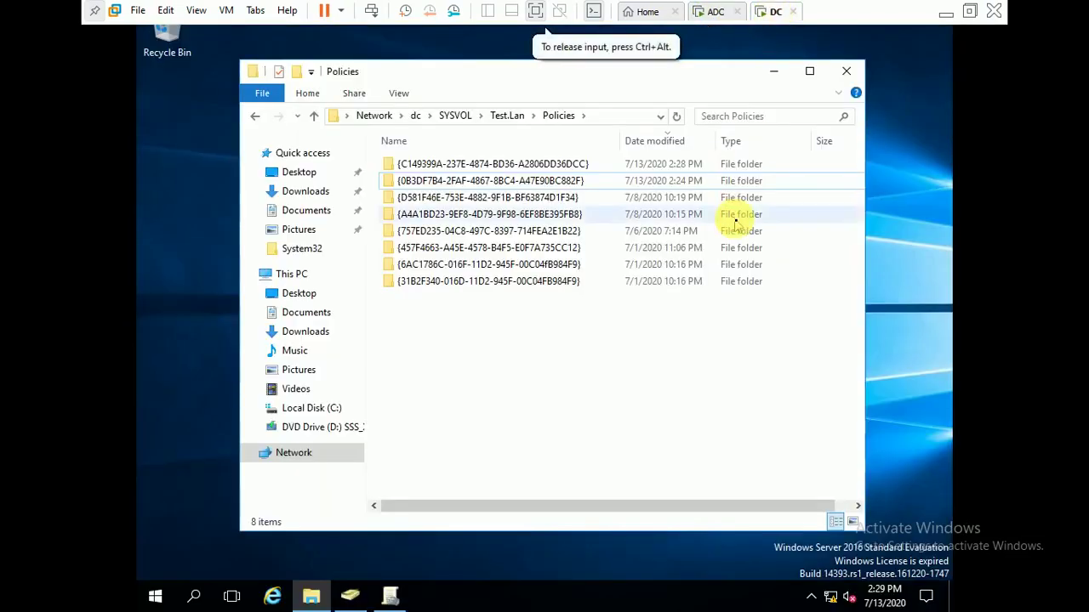